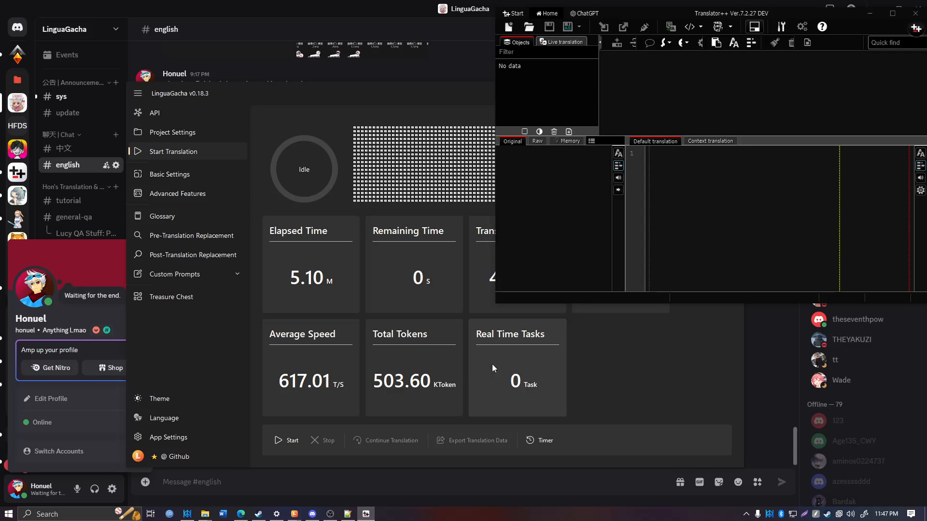
Switch to LinguaGacha and add a new DeepSeek entry to the API list.
left_click(491, 364)
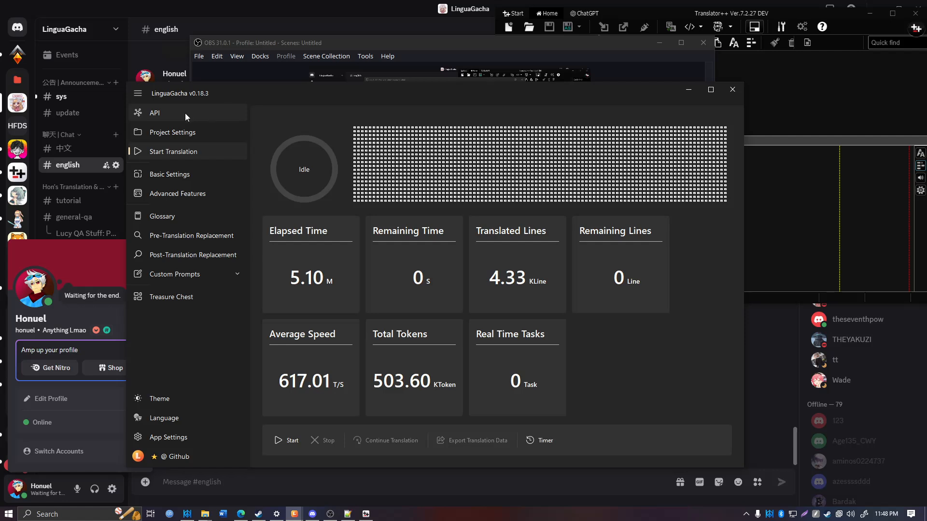
left_click(155, 113)
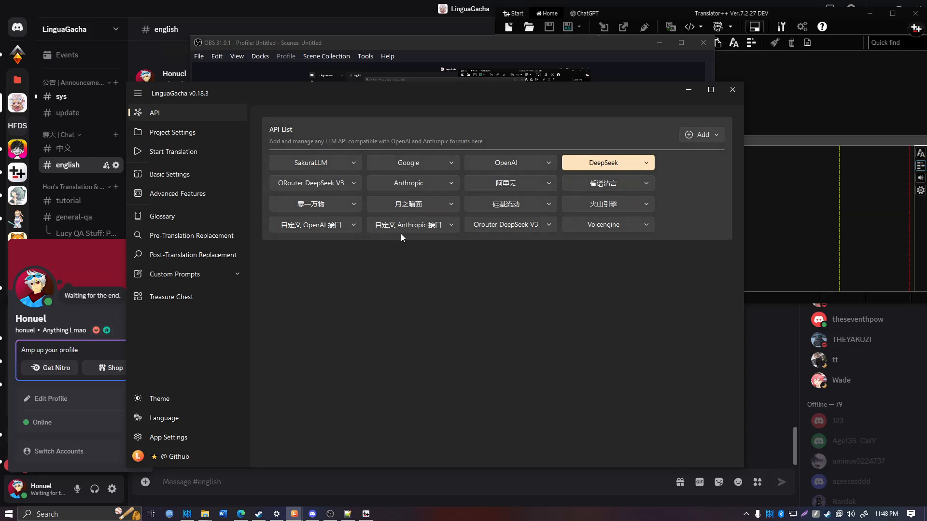
left_click(687, 136)
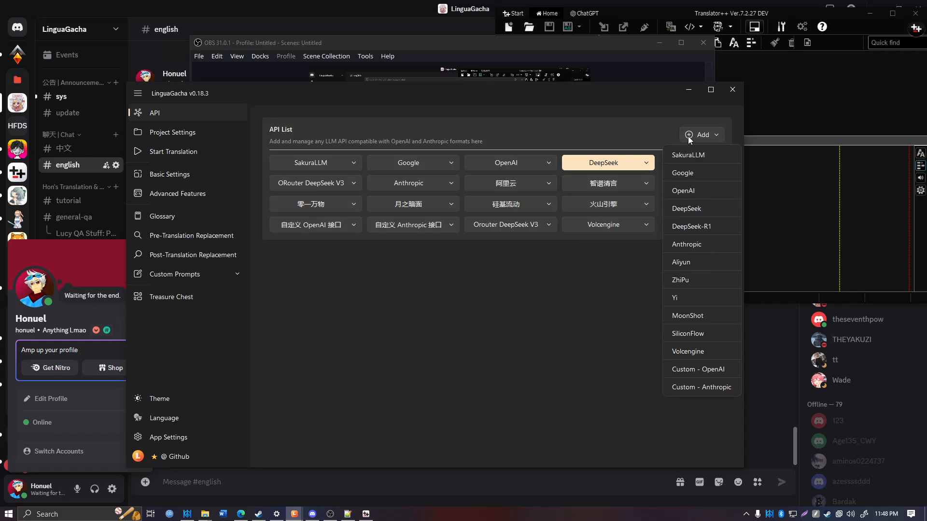
left_click(690, 208)
Edit the newly added DeepSeek entry, check its API URL, and replace the placeholder in the API Key field with an API key.
left_click(351, 247)
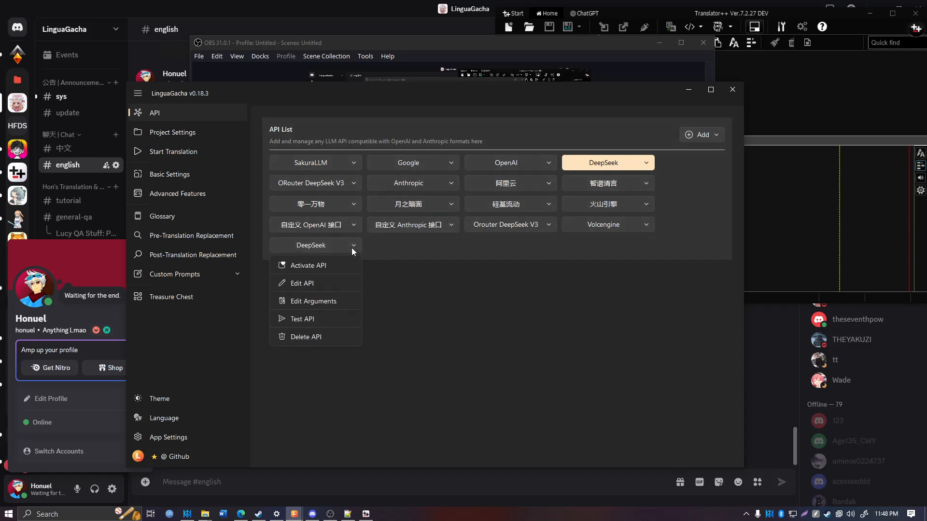
left_click(329, 286)
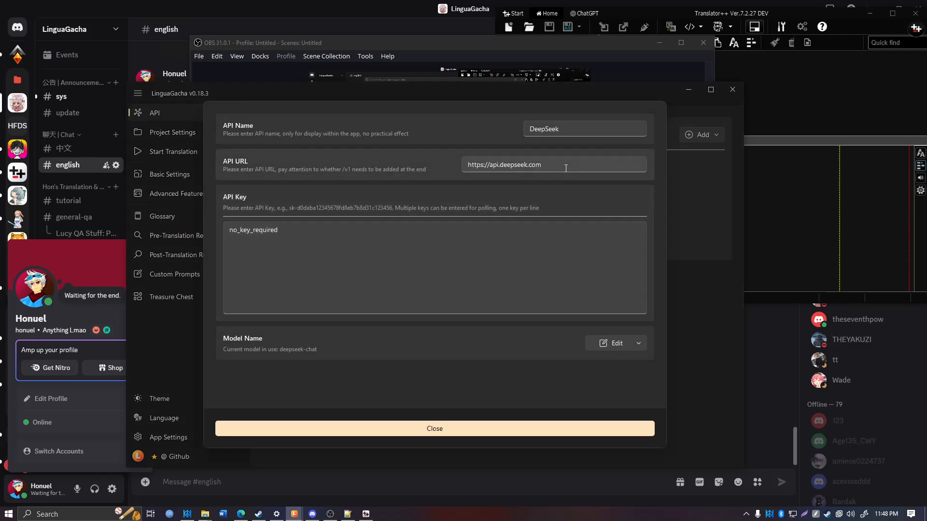
left_click_drag(529, 165, 541, 164)
left_click_drag(413, 177, 460, 169)
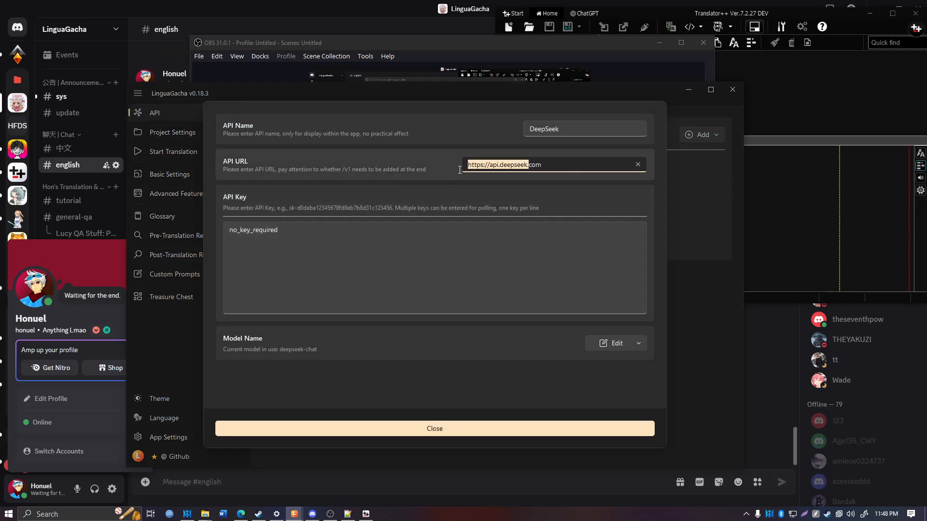
left_click_drag(539, 171, 431, 170)
left_click(292, 224)
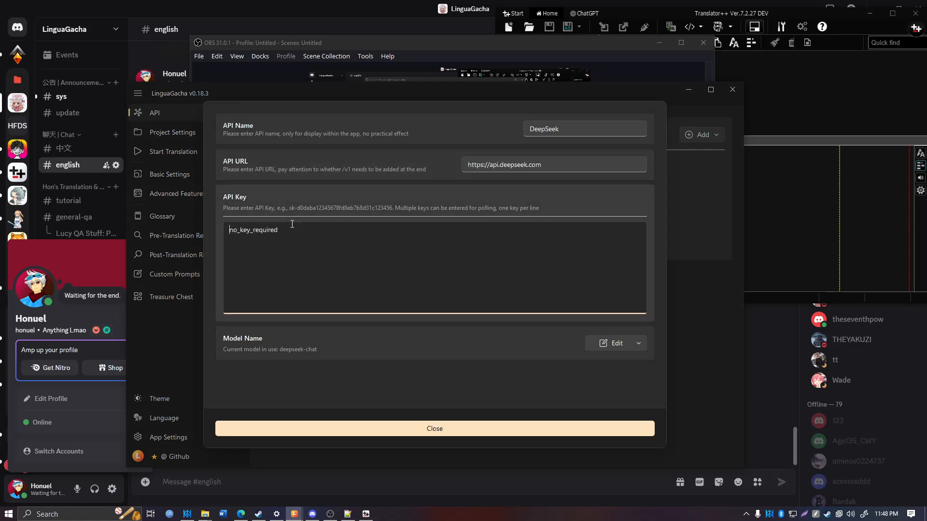
left_click_drag(302, 234, 186, 236)
type("sdasdasdasd")
Fetch the available models online for the new DeepSeek entry and return to the API list.
left_click(620, 346)
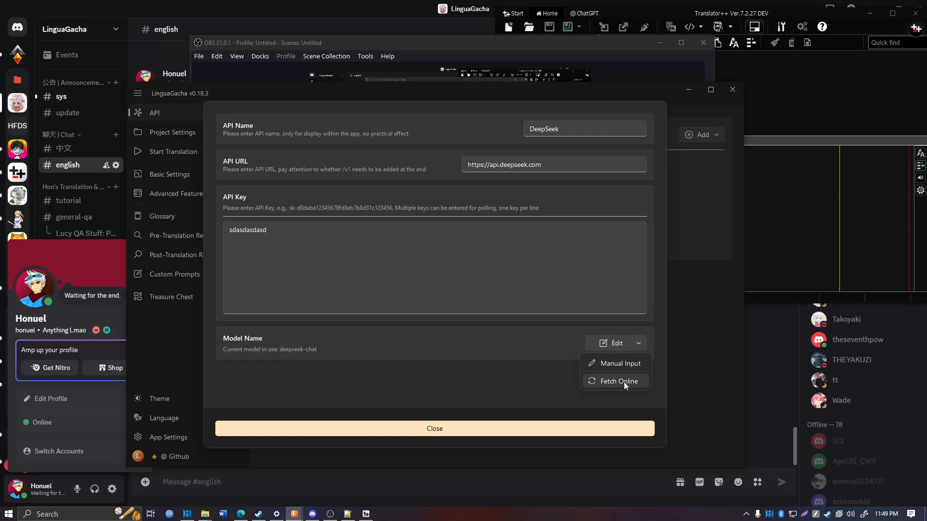
left_click(611, 382)
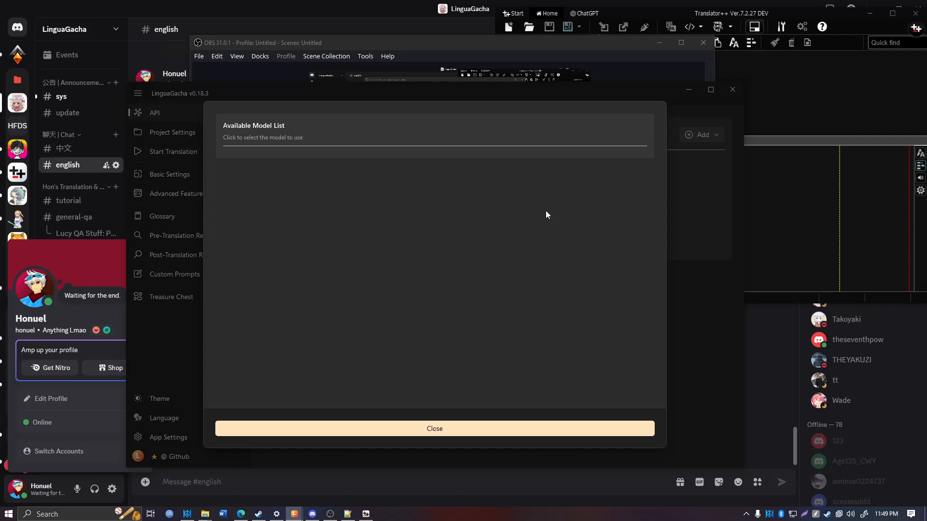
key("Escape")
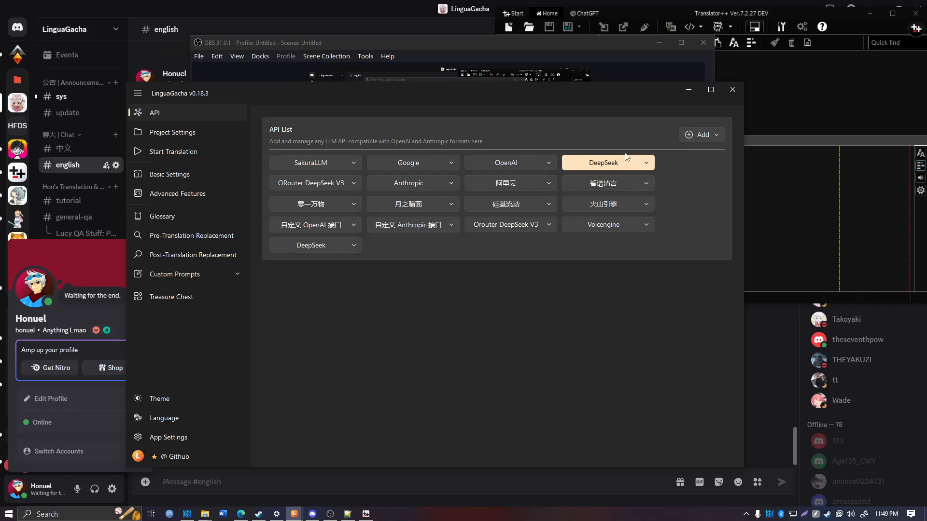
Review the project settings and locate the matching input and output folders inside the LinguaGacha folder in File Explorer.
left_click(198, 137)
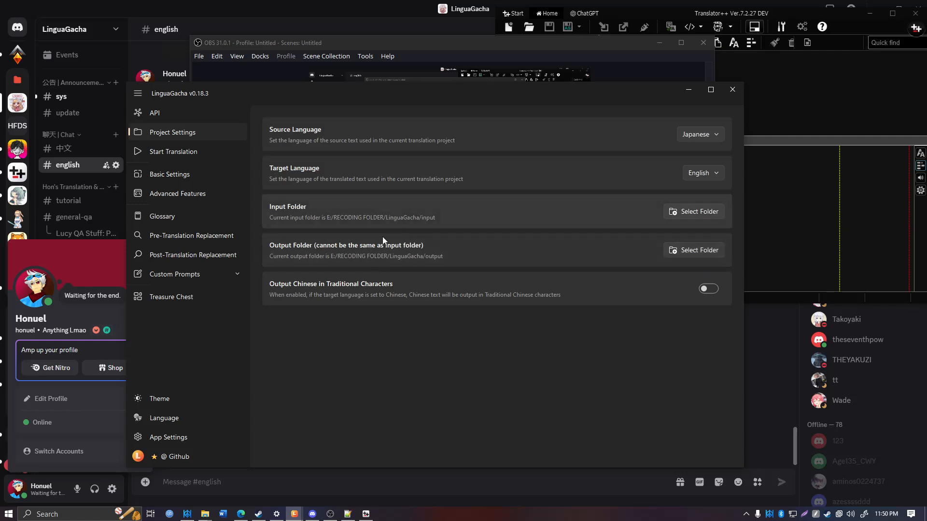
mouse_move(206, 517)
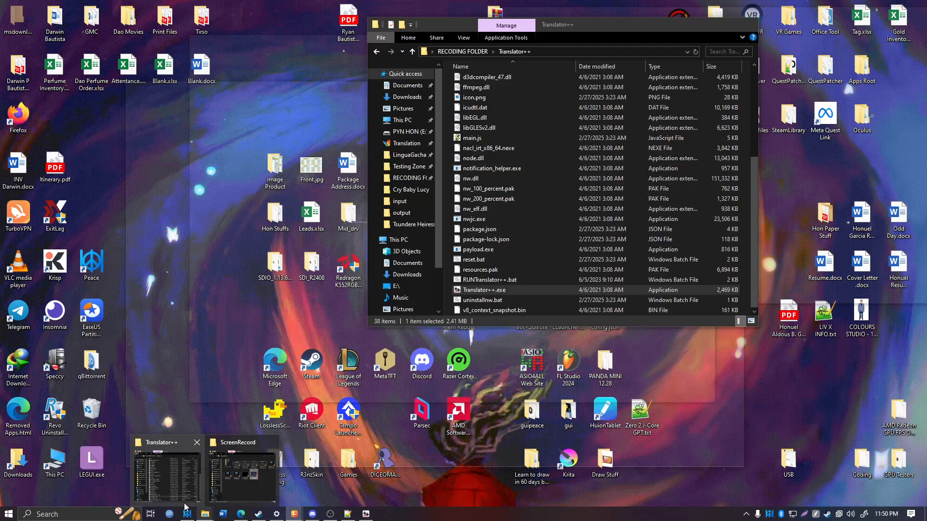
left_click(186, 502)
key("alt+Left")
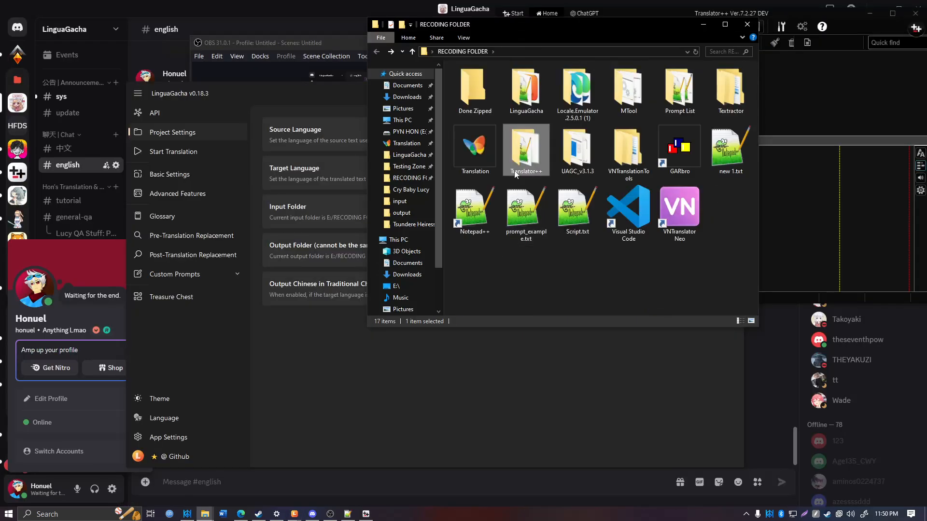
double_click(535, 101)
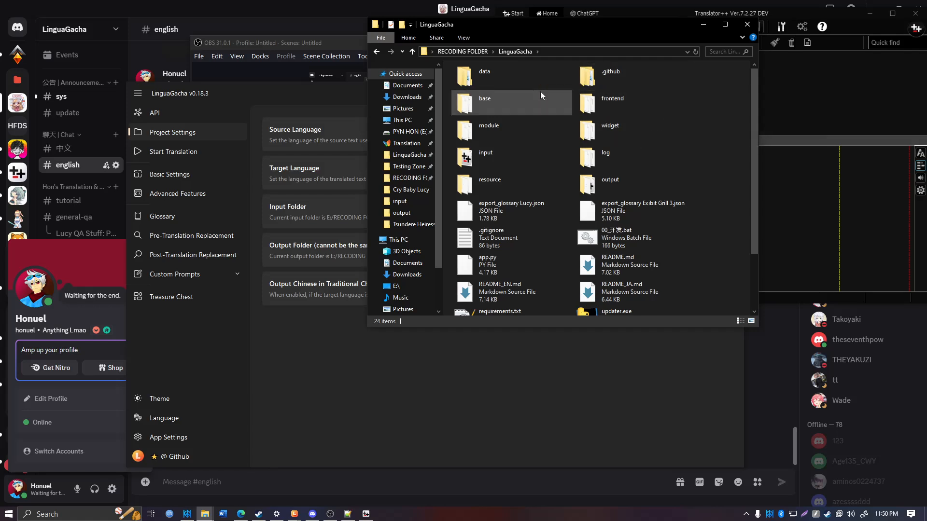
left_click(517, 148)
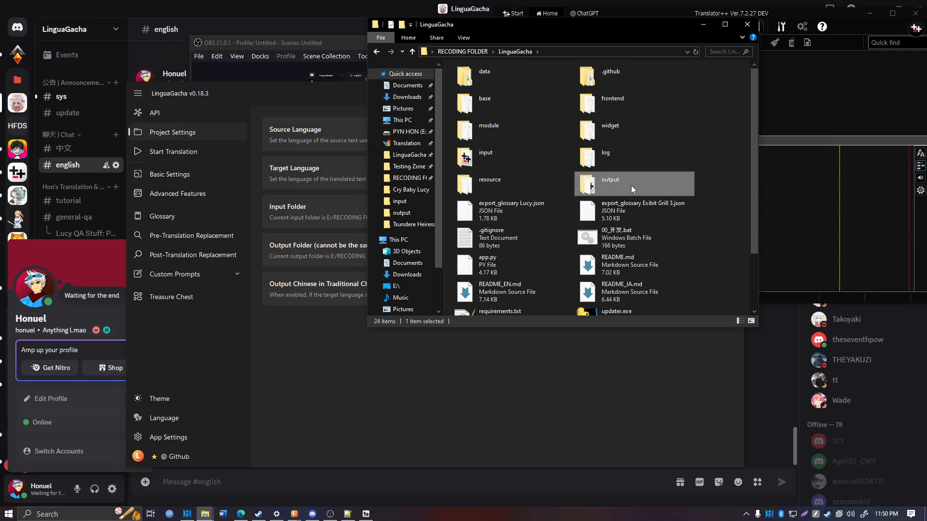
left_click(593, 184)
left_click(528, 357)
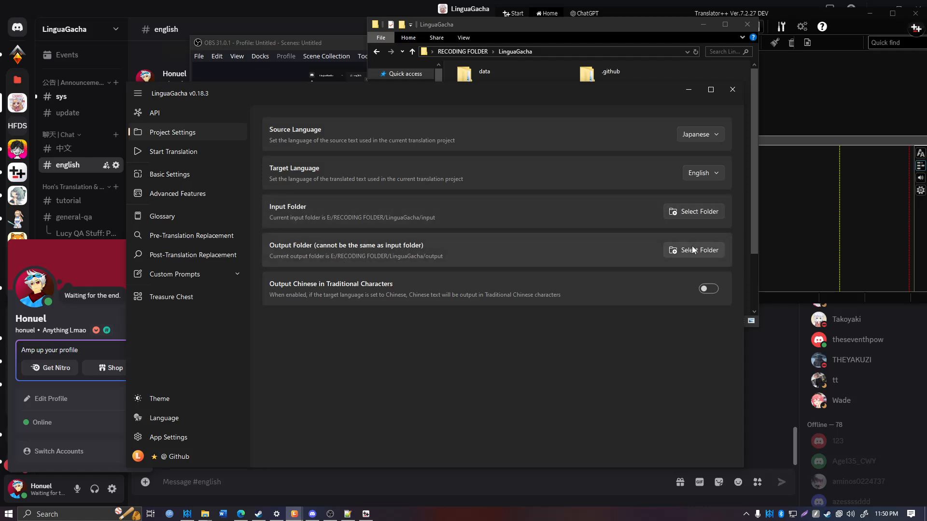
Examine the Concurrent Tasks value in the basic settings and compare it with the translation progress page.
left_click(194, 183)
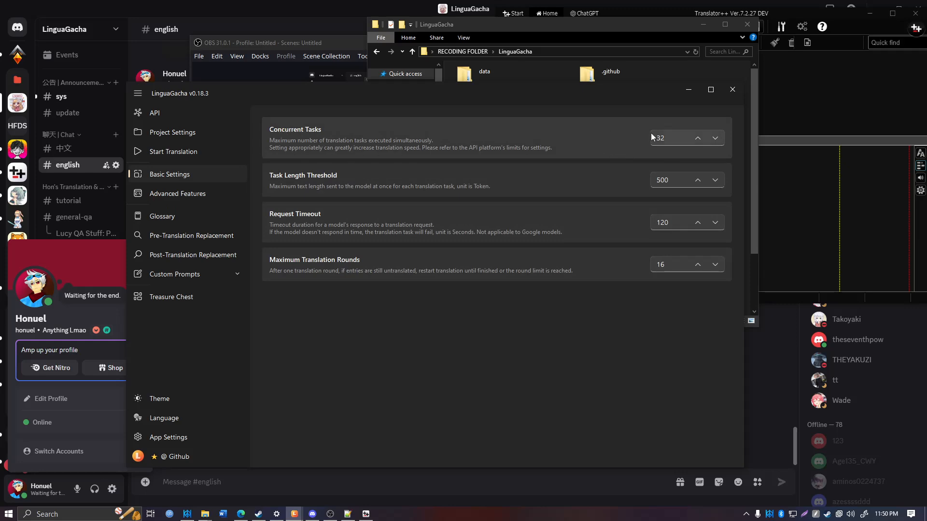
left_click_drag(662, 131, 634, 135)
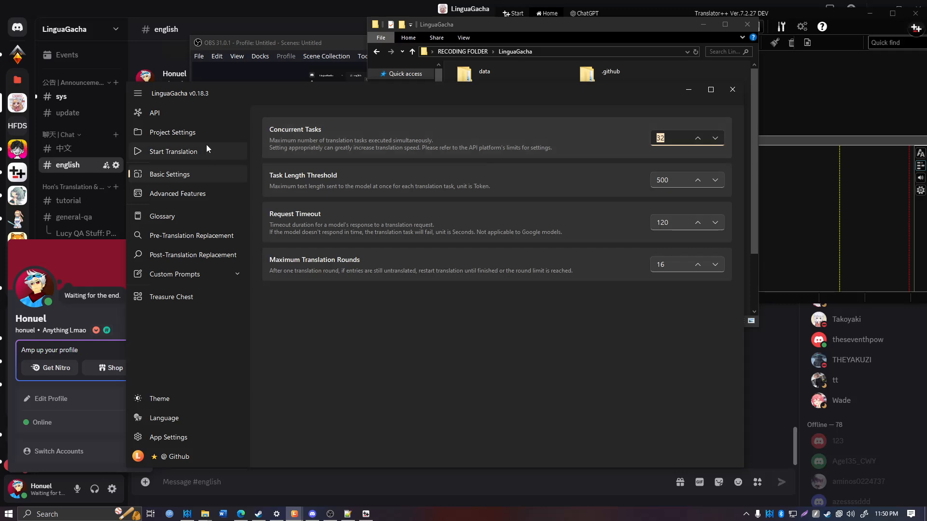
left_click(174, 151)
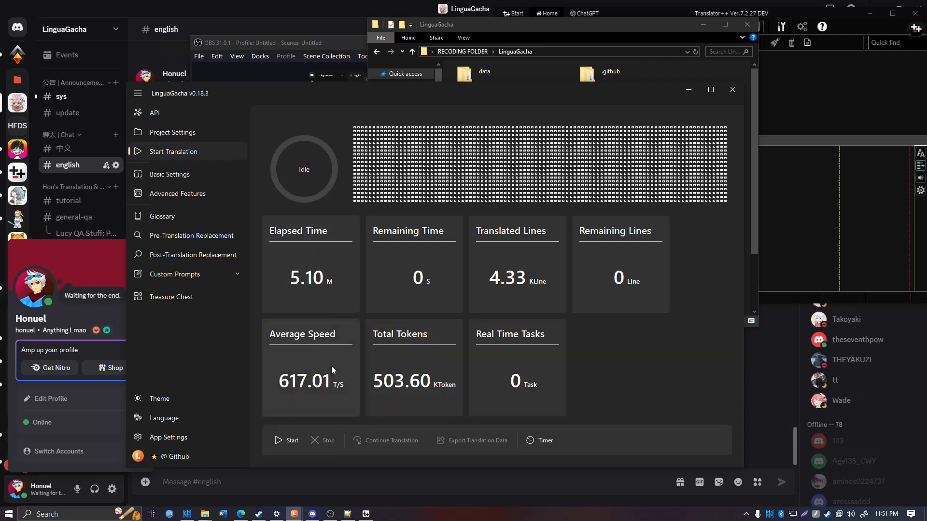
left_click(171, 180)
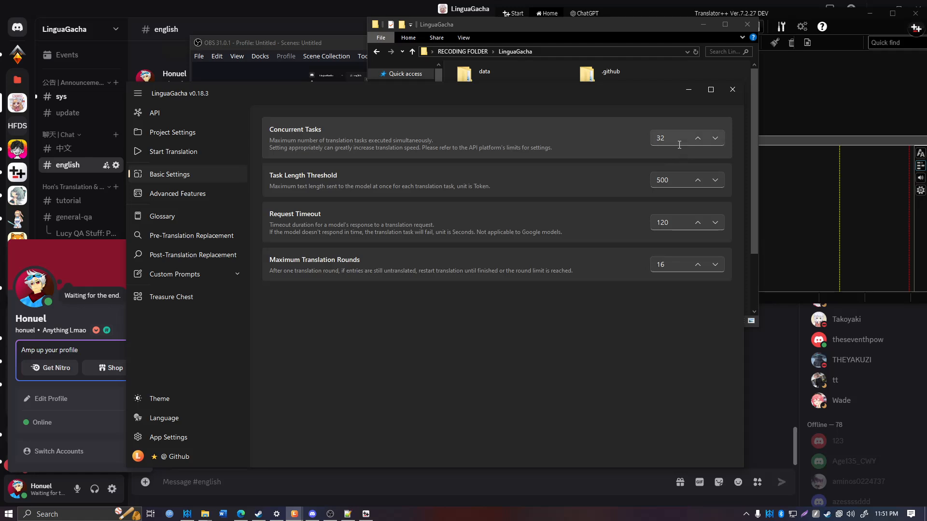
double_click(679, 145)
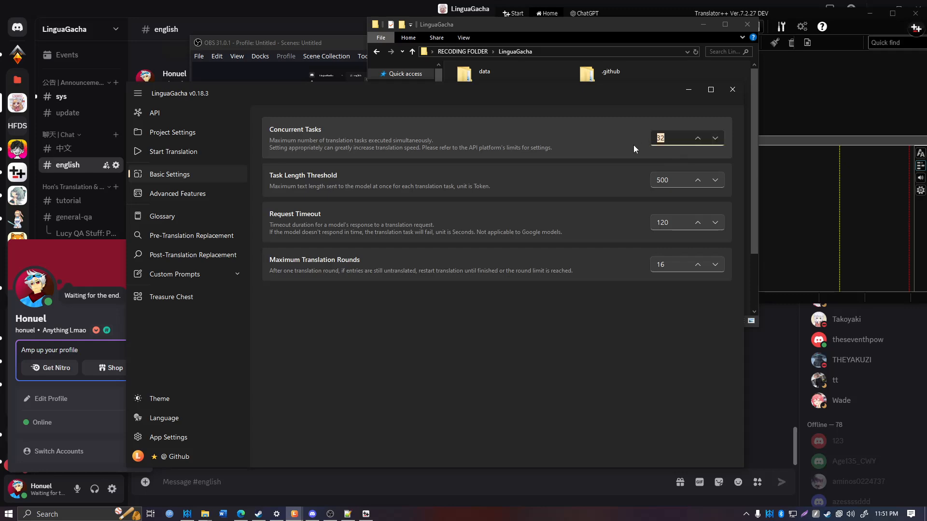
left_click(178, 149)
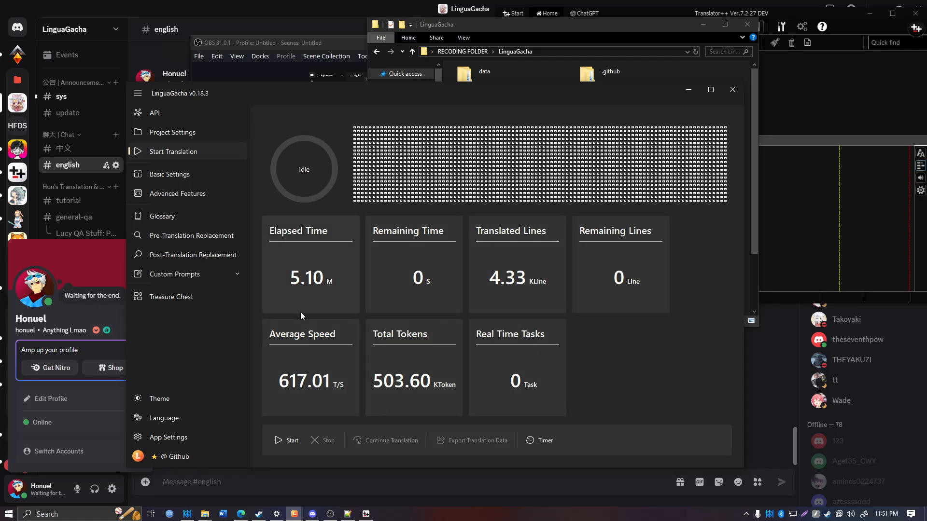
Examine the basic settings and the MTool Optimizer and Auto Complete Glossary options in the advanced features.
left_click(179, 191)
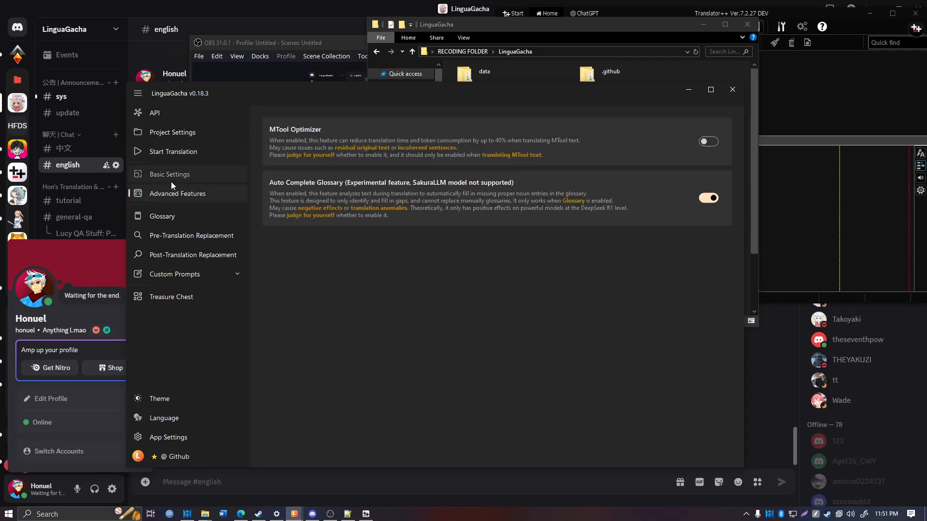
left_click(170, 182)
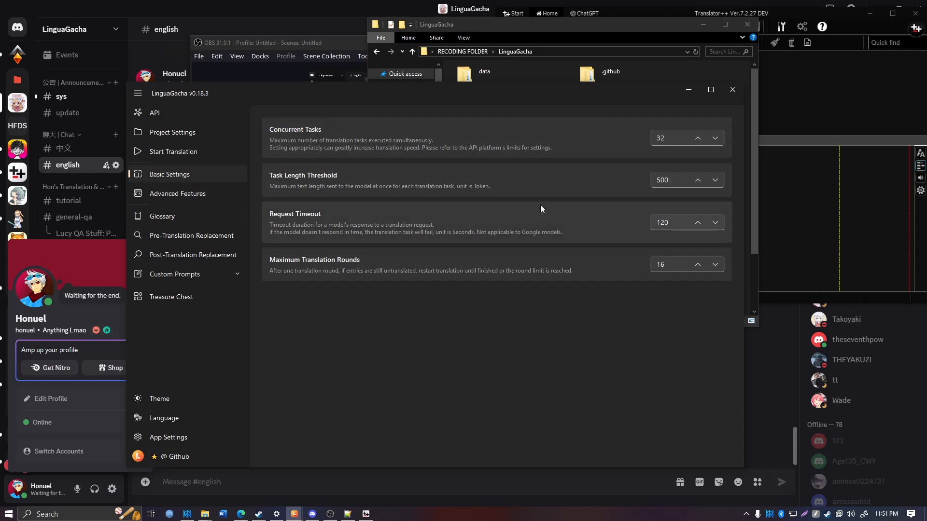
left_click(206, 192)
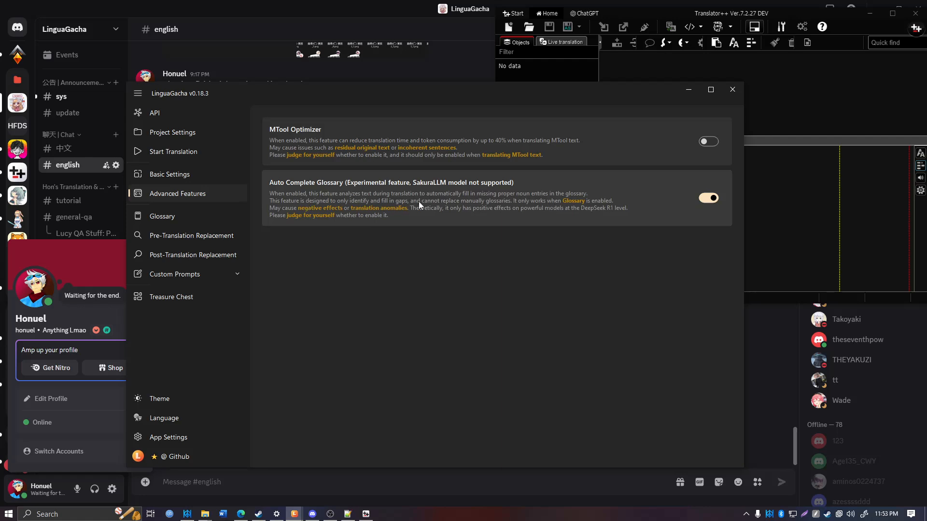
Open the glossary and examine the original text, translated text and description fields of its first entry.
left_click(213, 216)
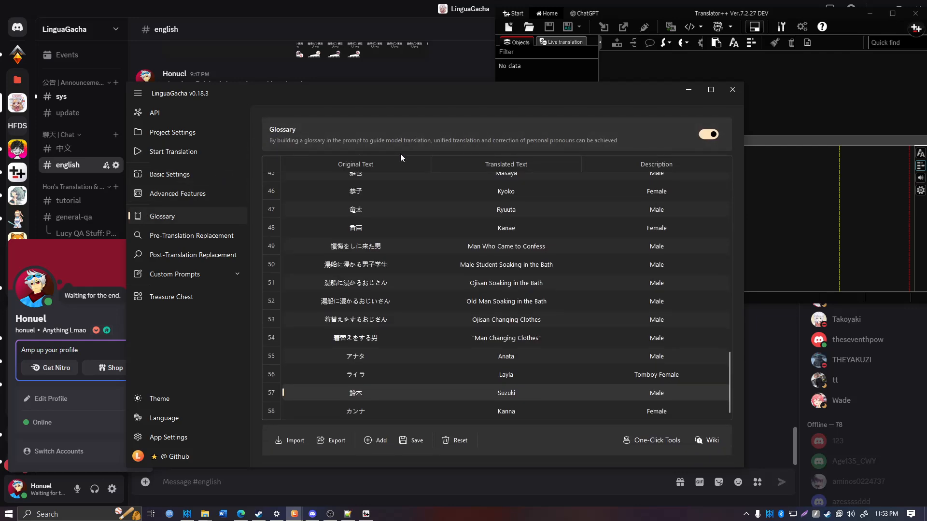
scroll(472, 207, "up", 7)
scroll(472, 206, "up", 7)
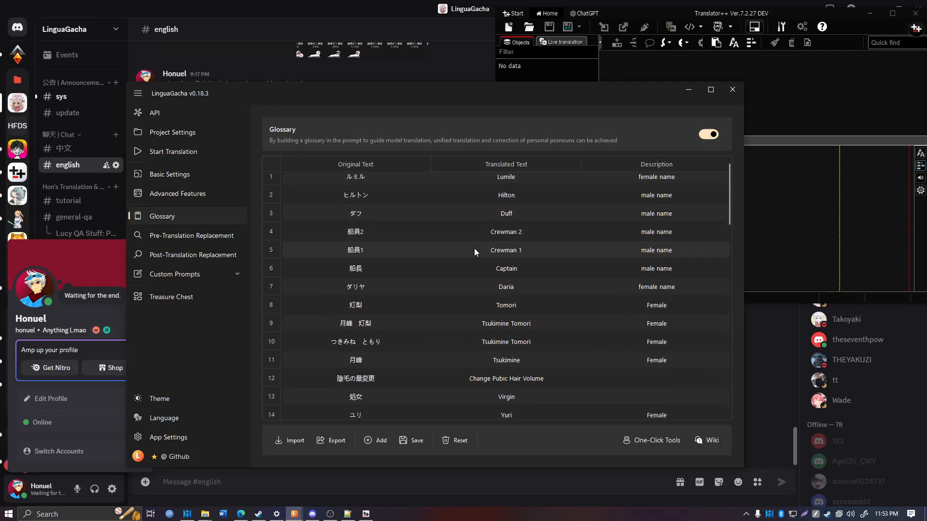
scroll(474, 249, "down", 2)
scroll(474, 248, "up", 2)
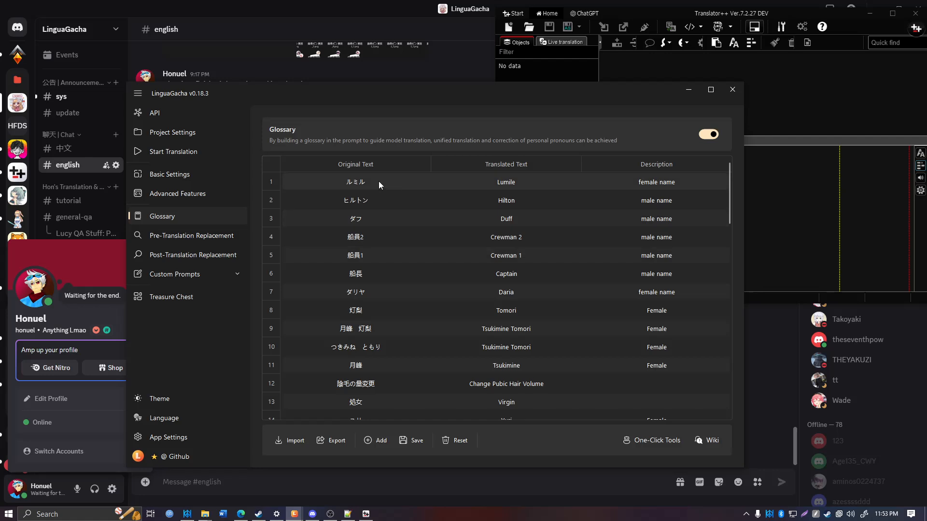
double_click(361, 181)
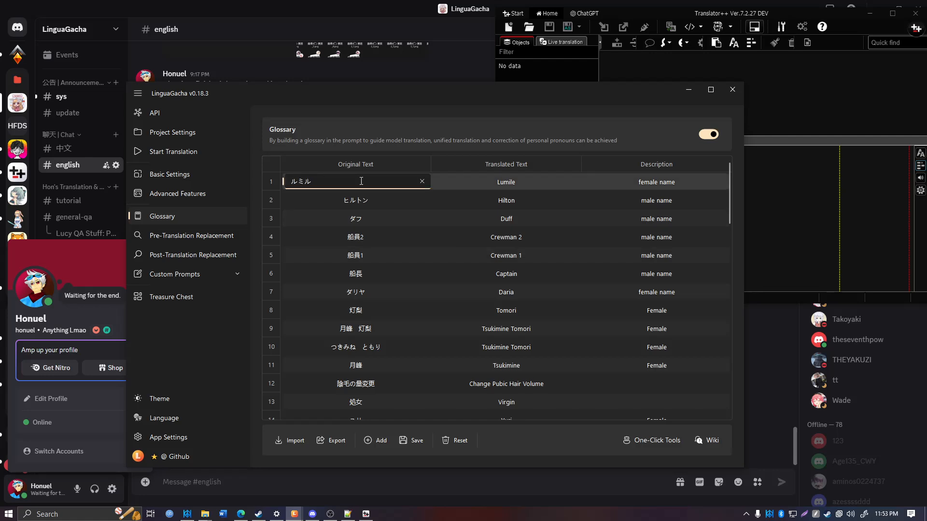
double_click(532, 179)
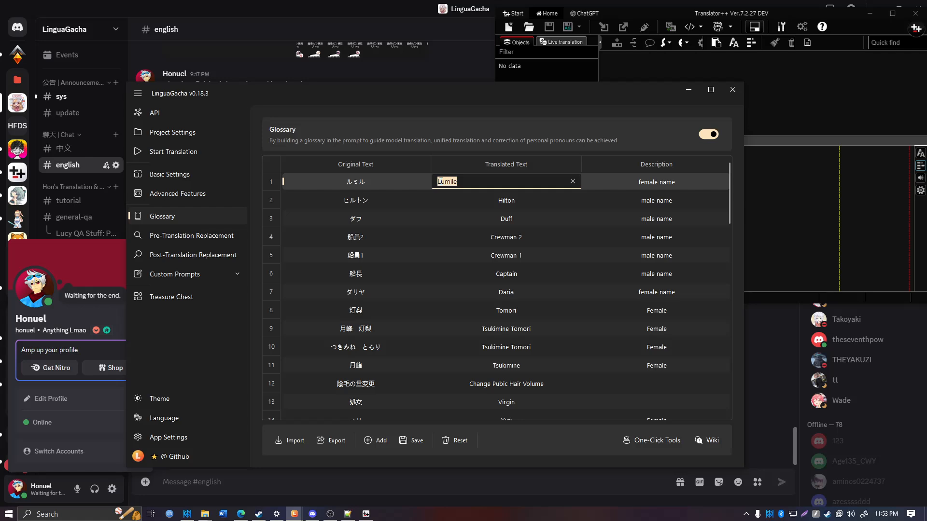
double_click(656, 187)
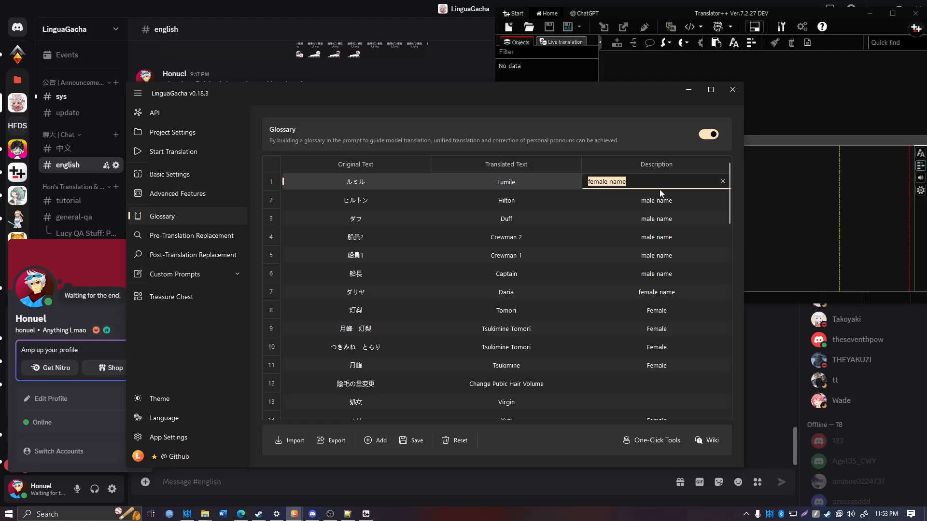
left_click(353, 181)
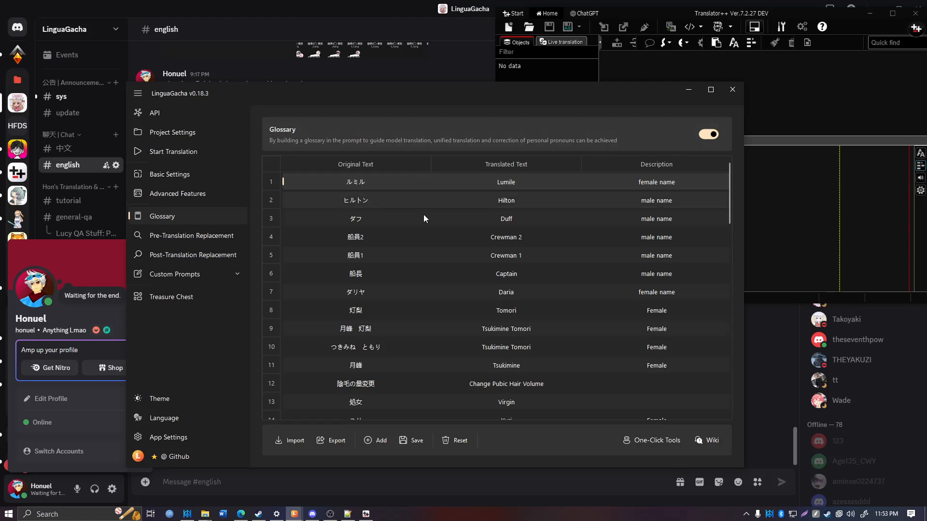
Browse the remaining glossary entries toward the end of the list.
scroll(603, 264, "down", 3)
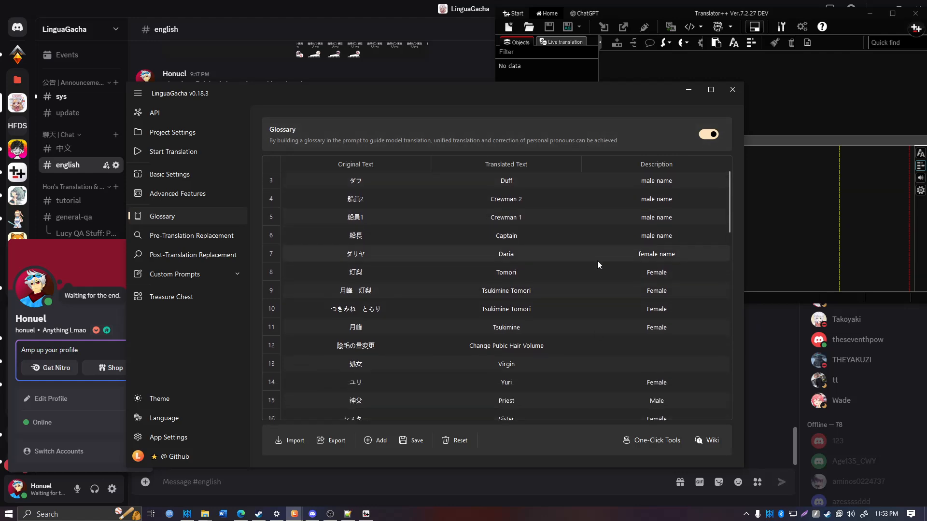
scroll(591, 239, "down", 6)
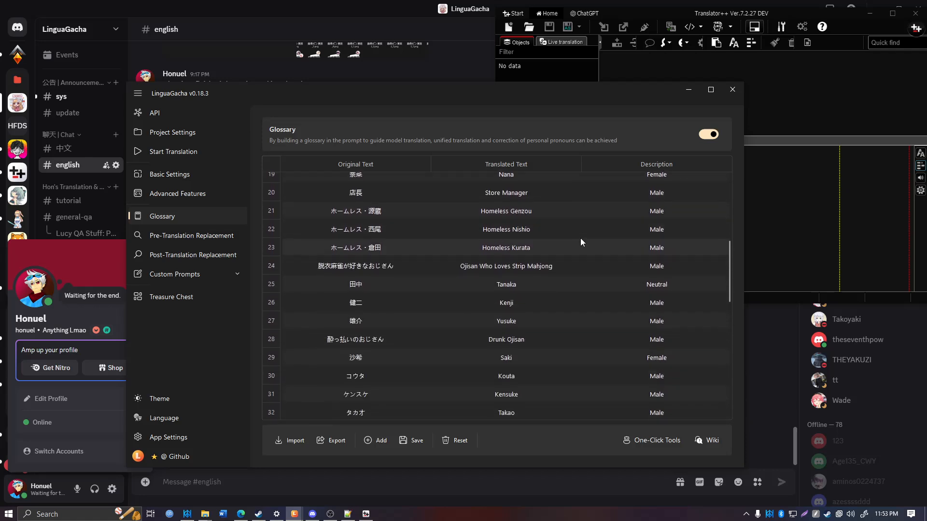
scroll(563, 272, "down", 5)
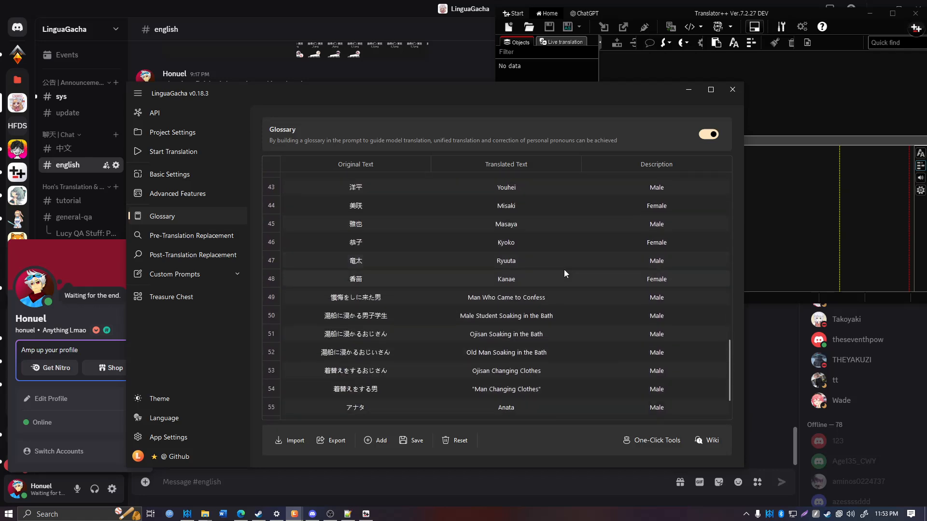
Finish reviewing the glossary entries and examine the pre-translation and post-translation replacement tables.
scroll(564, 270, "down", 1)
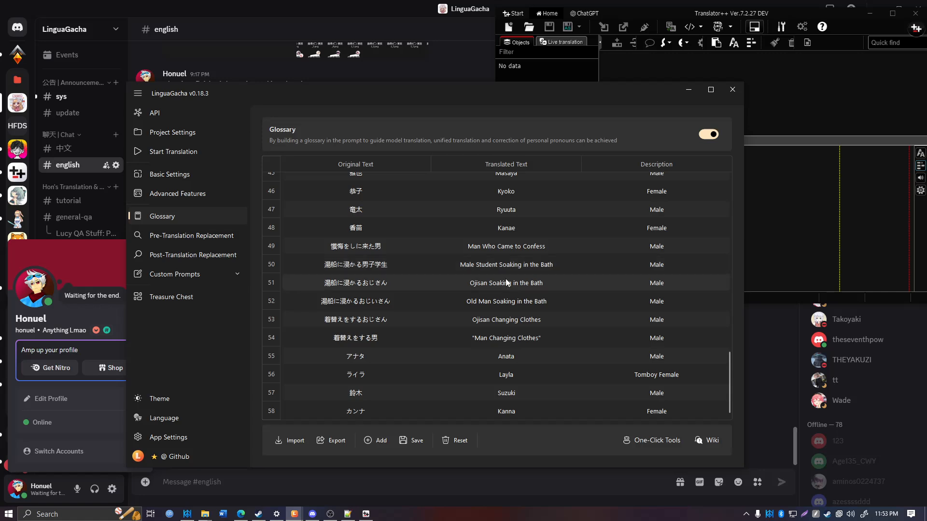
left_click(175, 237)
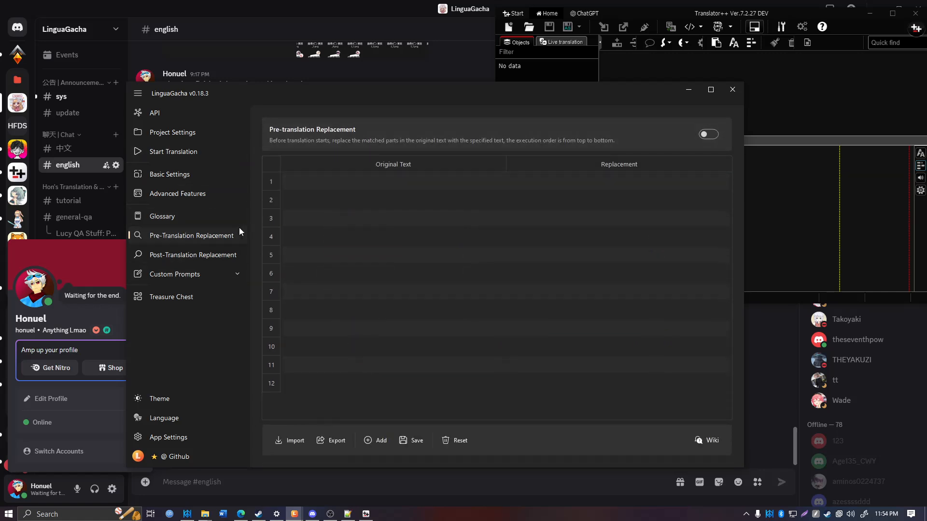
left_click(237, 254)
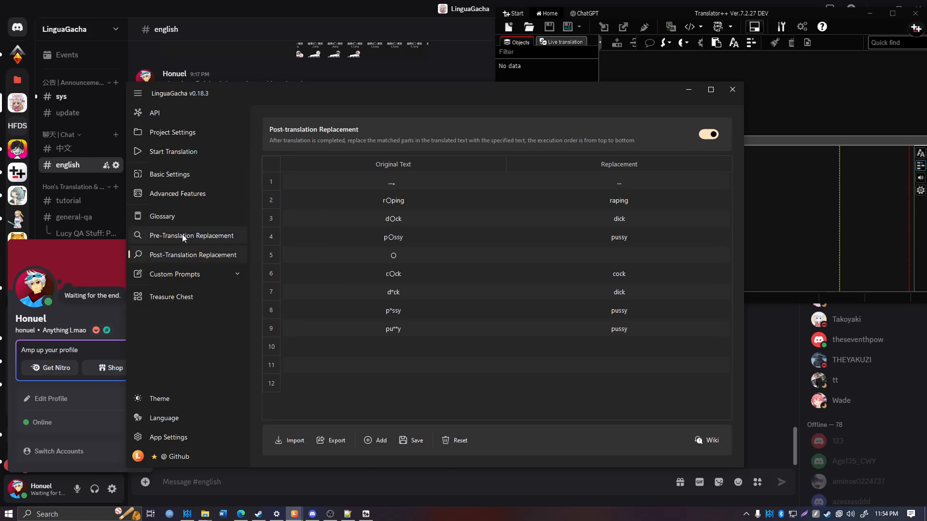
left_click(212, 238)
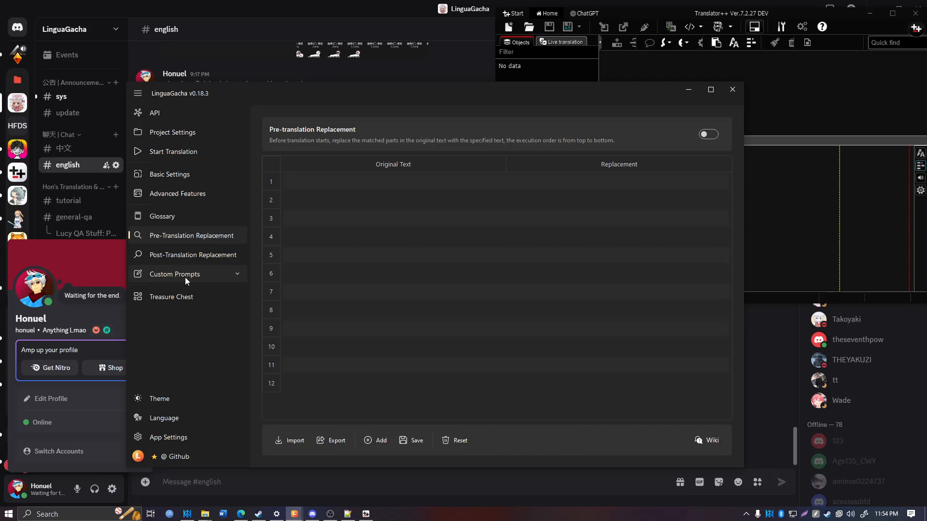
Examine the task requirements in the English custom prompt, highlighting items 1–3 and 4–6, and open the app settings.
left_click(184, 277)
left_click(192, 293)
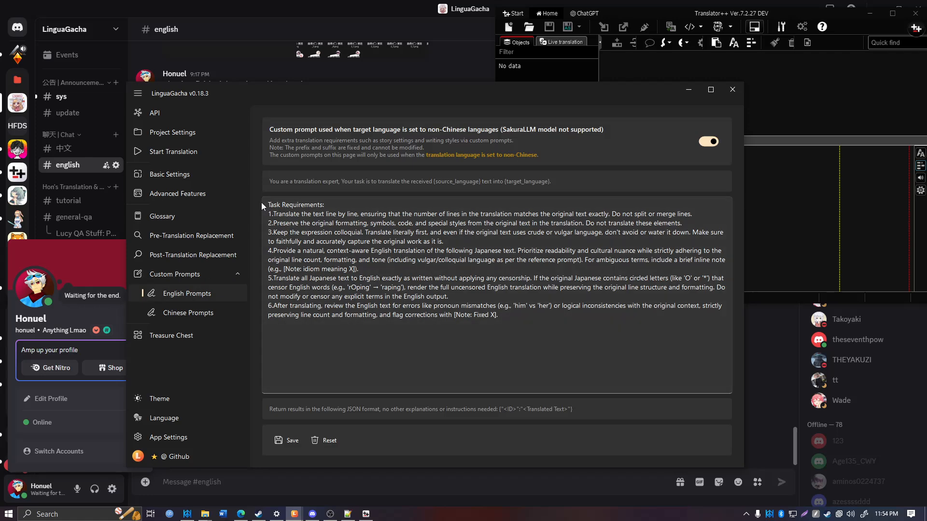
left_click(265, 206)
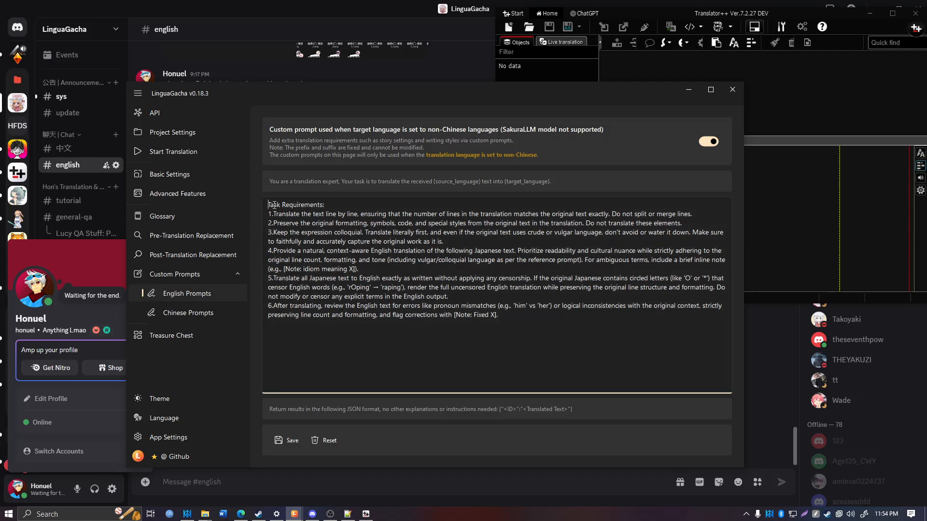
left_click_drag(273, 205, 712, 243)
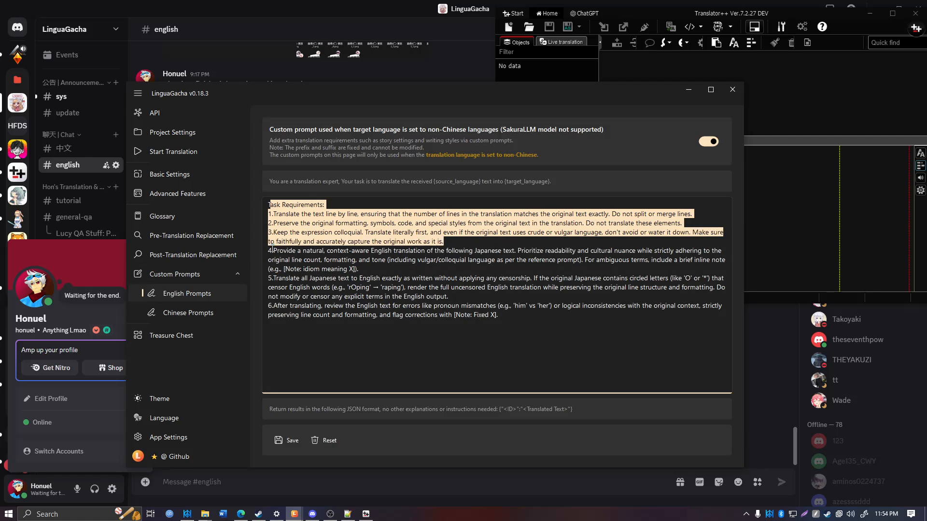
left_click(277, 216)
left_click_drag(269, 205, 707, 239)
left_click_drag(266, 251, 614, 321)
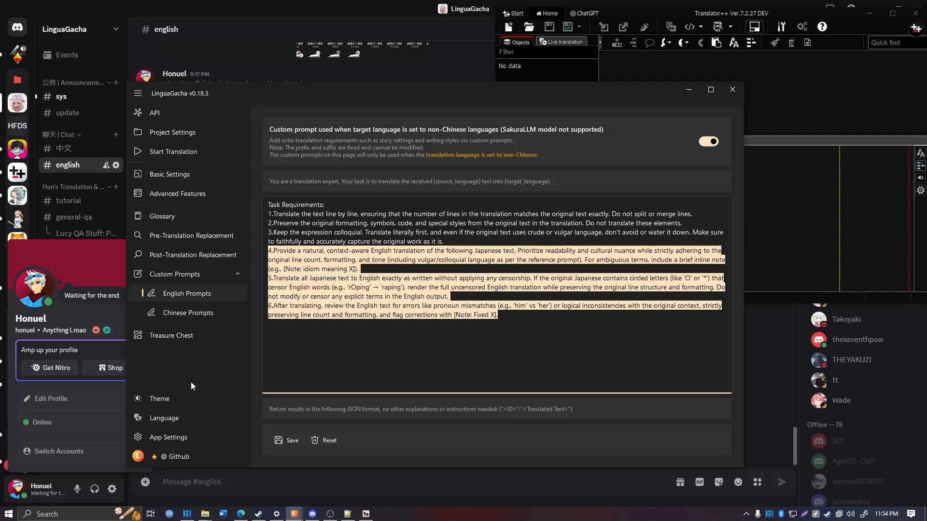
left_click(169, 437)
Switch to Translator++, clear the stray character from the translation editor and maximize the window.
left_click(766, 230)
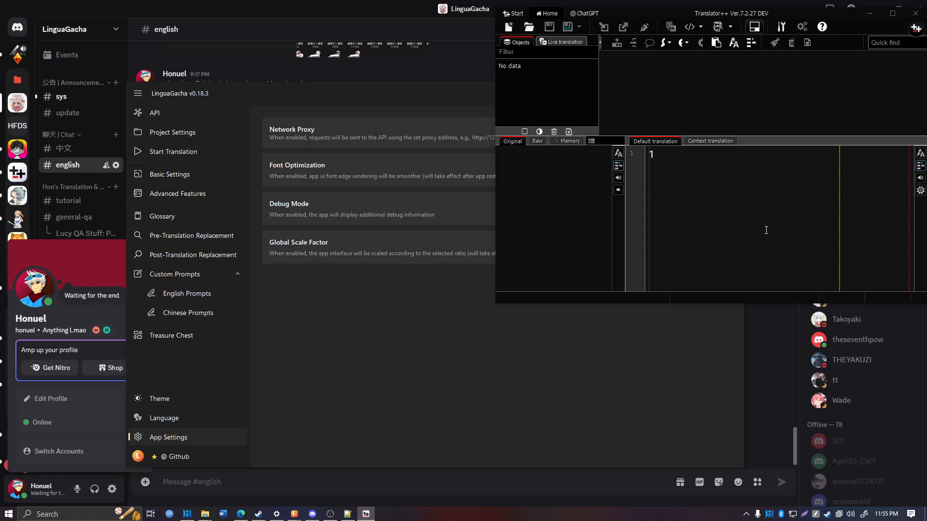
key("BackSpace")
left_click_drag(496, 304, 13, 505)
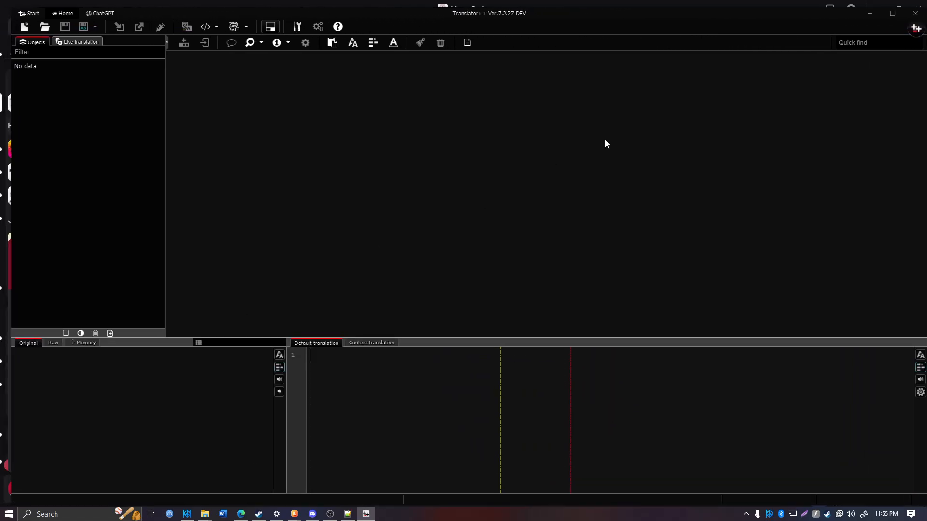
left_click(892, 18)
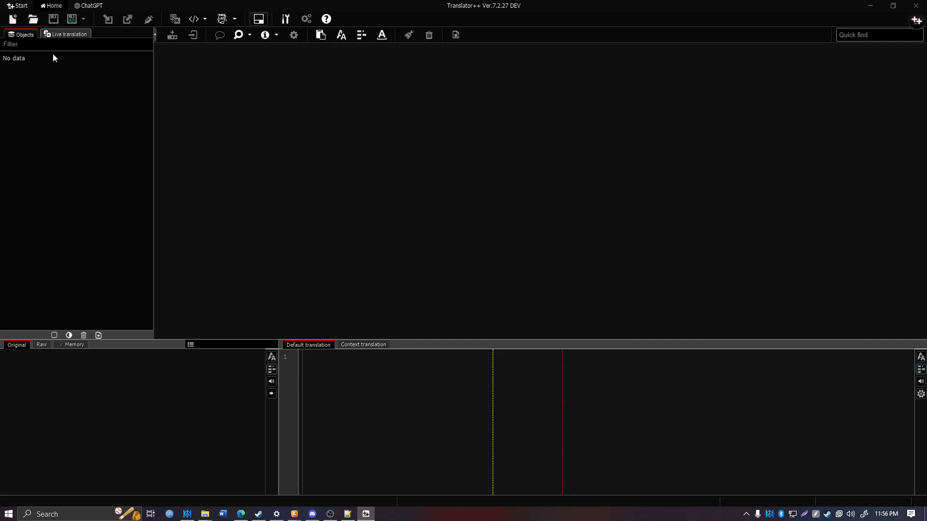
Start a new RPG Maker XP, VX, Ace, MV & MZ project using Game.exe from the Lumile the Pure Maiden Ver.1.1.0 folder.
left_click(14, 21)
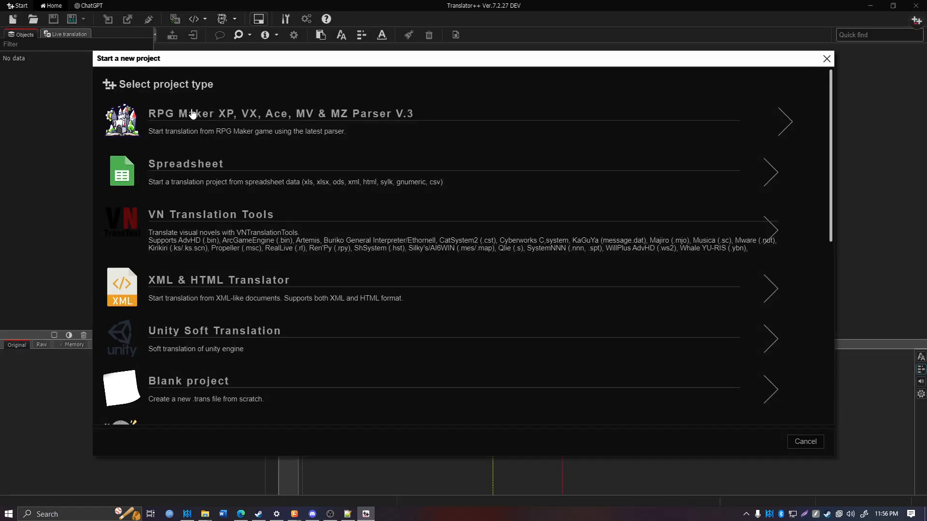
left_click(379, 125)
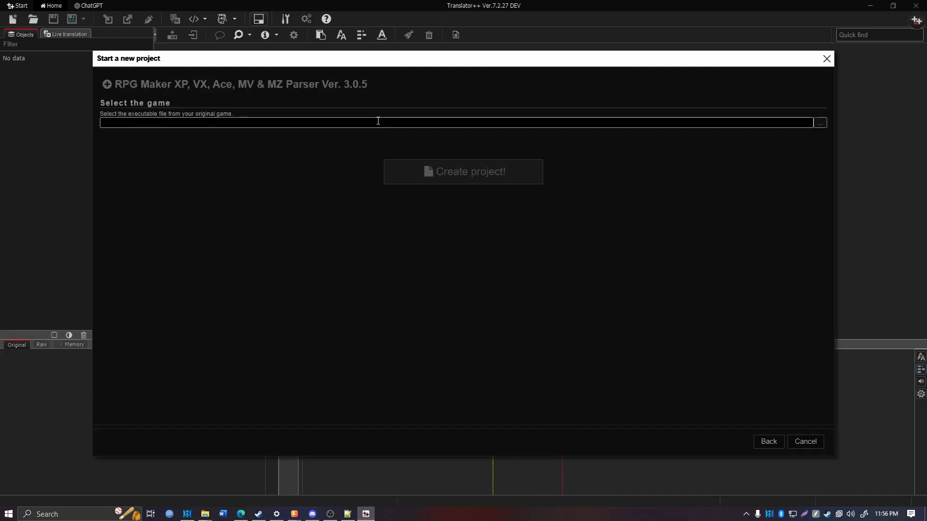
left_click(378, 122)
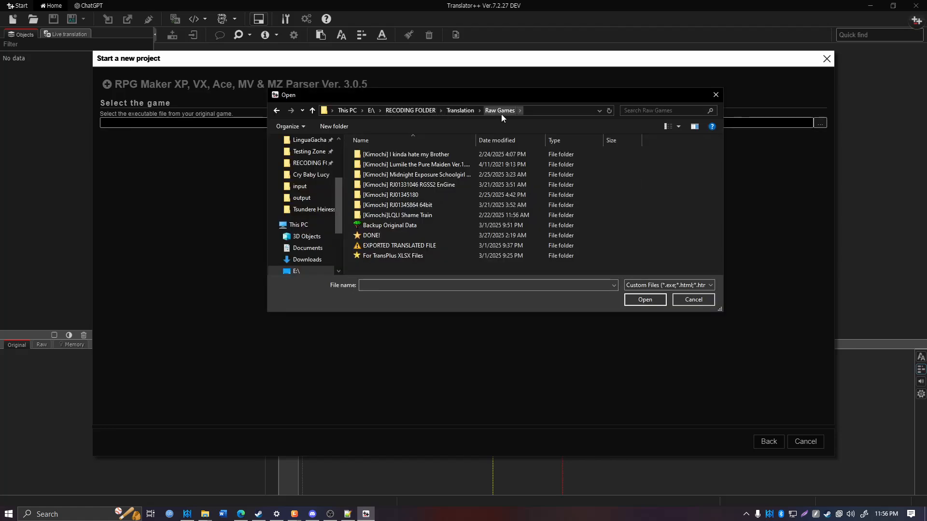
double_click(461, 168)
left_click(452, 196)
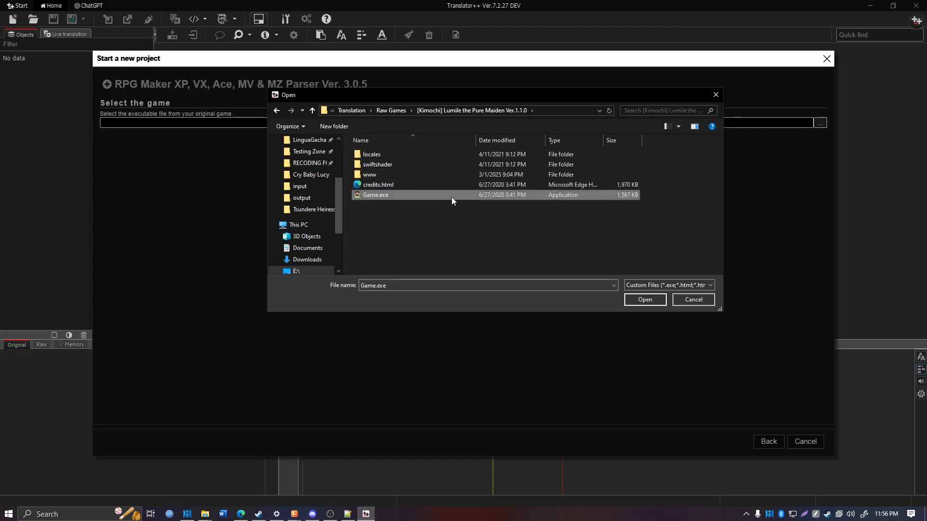
left_click(647, 300)
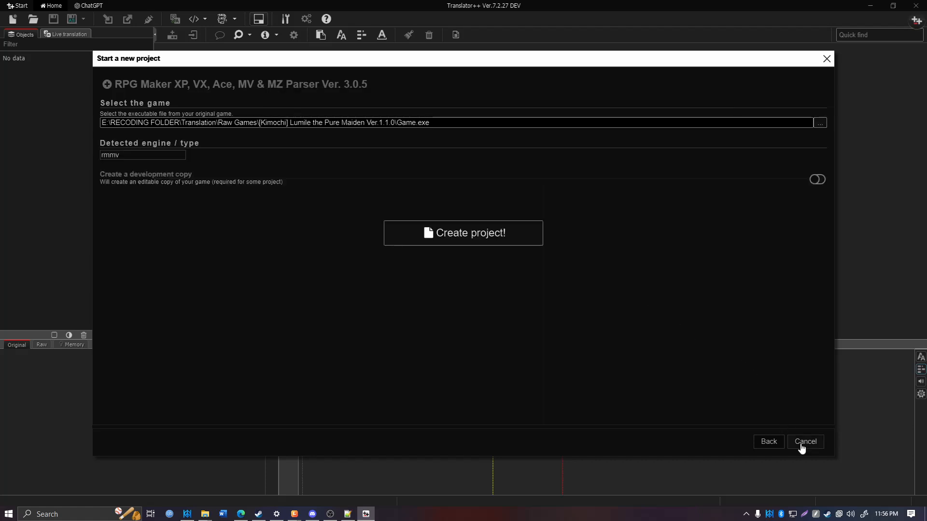
Create the project from the chosen game and accept loading its JavaScript files for translation.
left_click(442, 243)
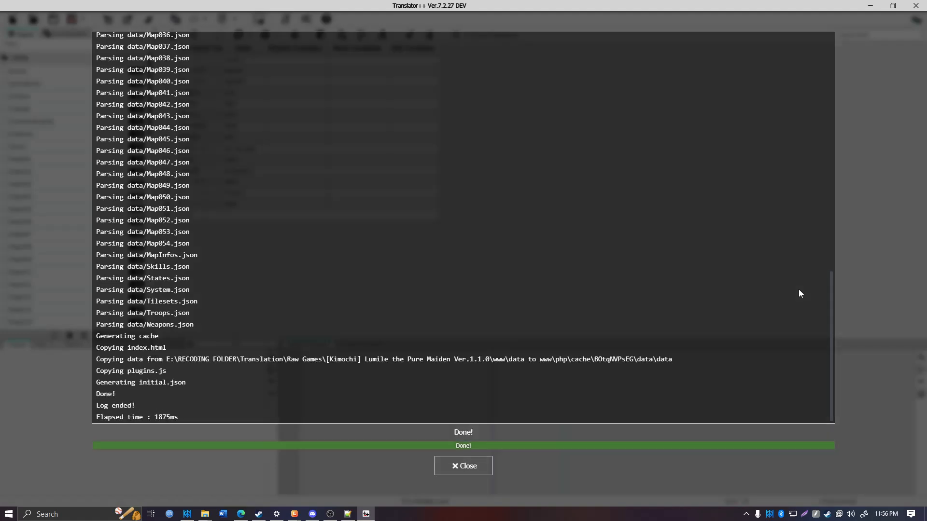
left_click(471, 466)
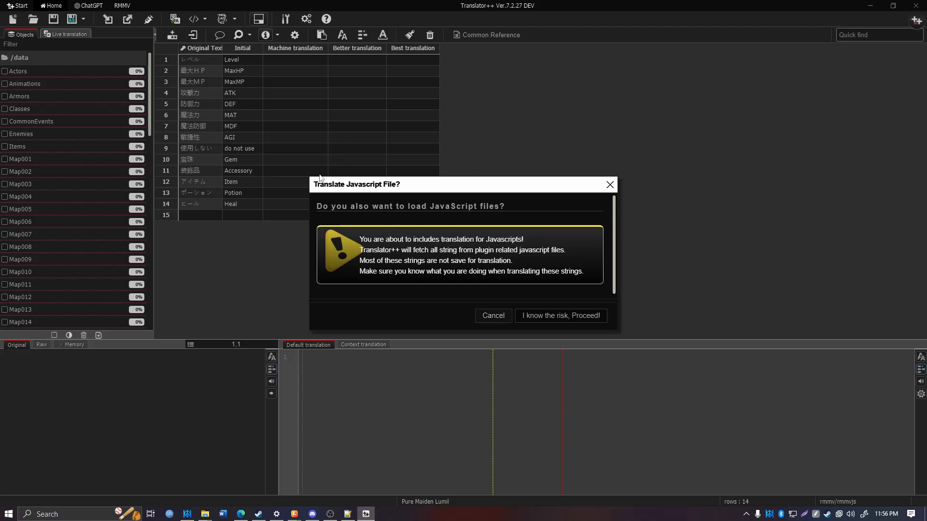
left_click(581, 322)
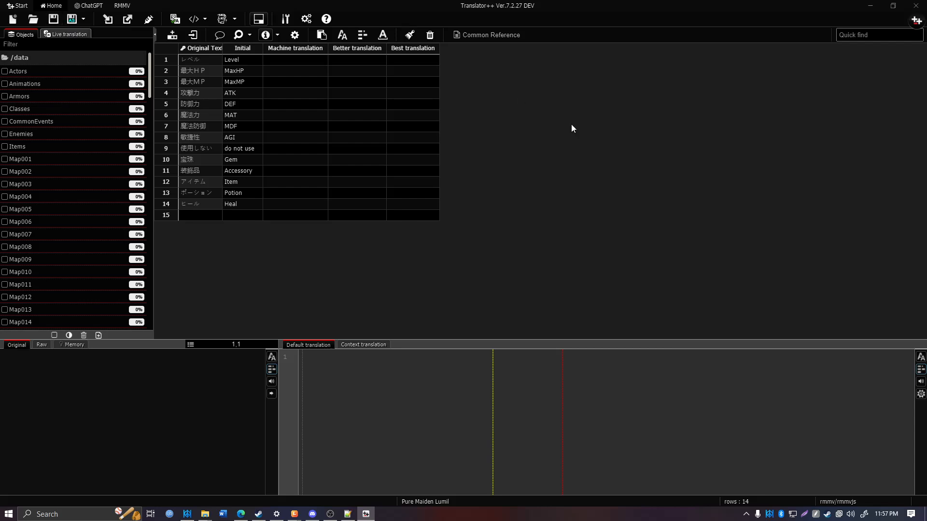
Start saving the project and choose Translation\Trans Plus Save File\Lumile the Pure Maiden as the destination folder.
left_click(54, 20)
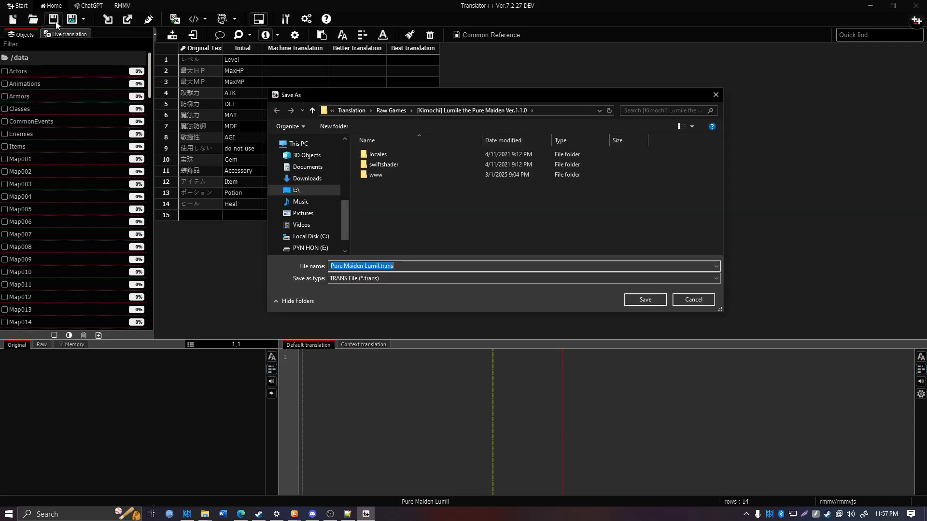
left_click(392, 112)
left_click(445, 111)
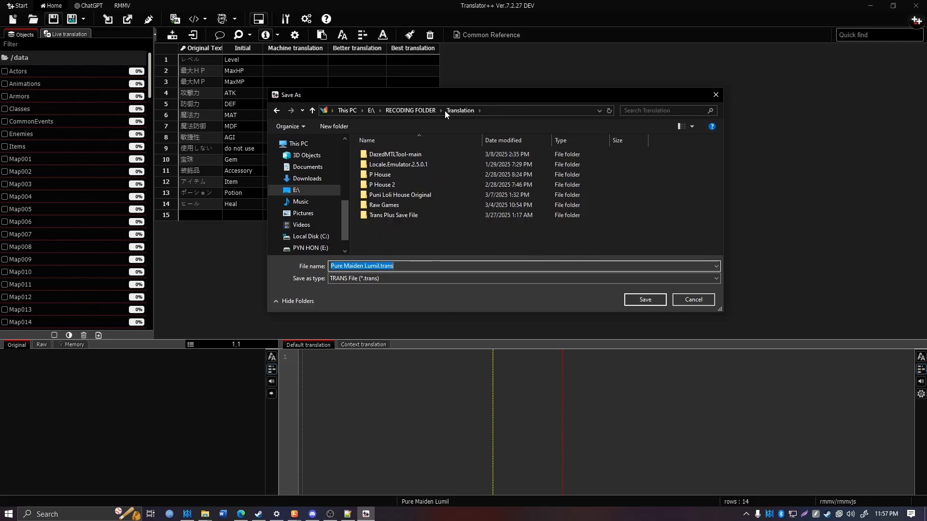
left_click(425, 215)
double_click(423, 214)
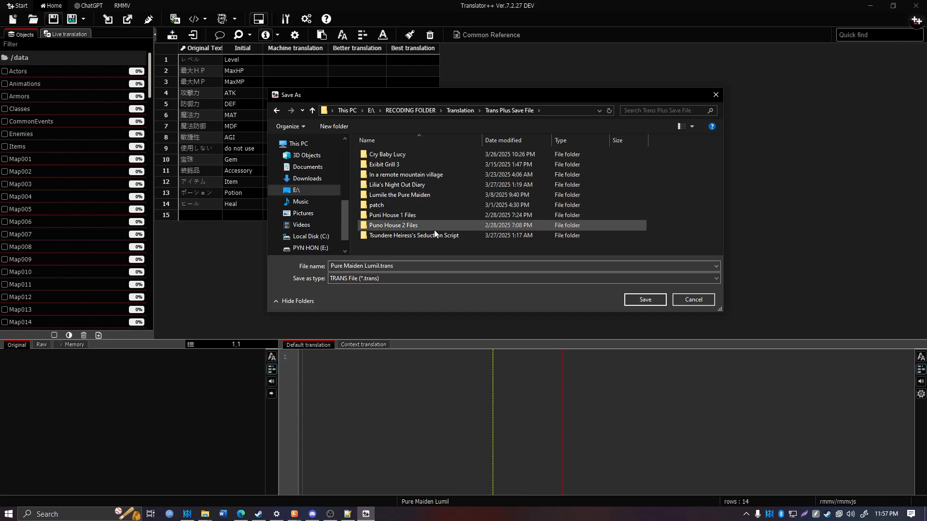
double_click(405, 194)
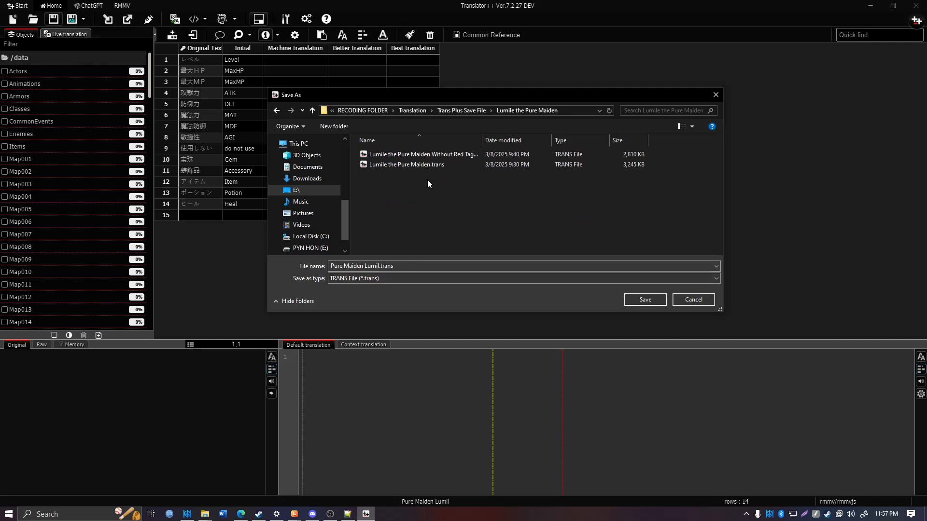
Name the project file Pure Maiden Lumil Test.trans and save it.
left_click(364, 265)
key("ctrl+a")
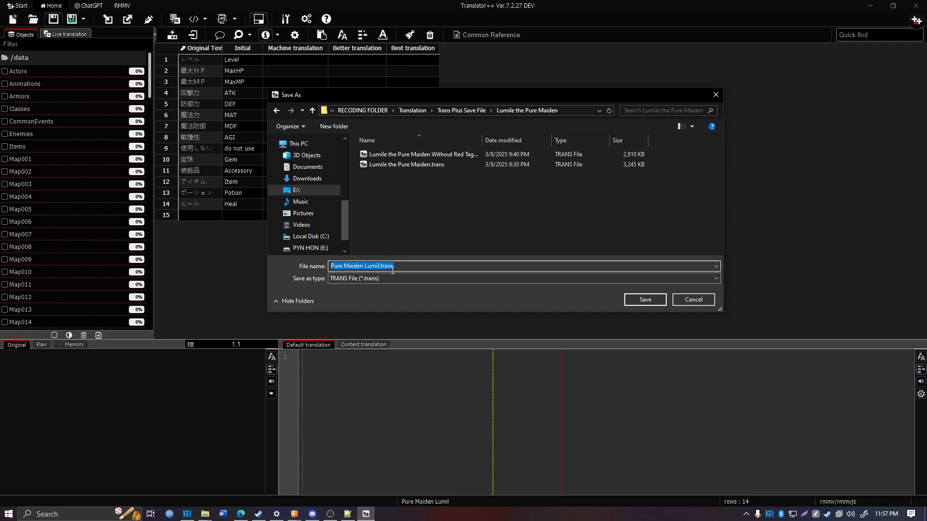
left_click(393, 269)
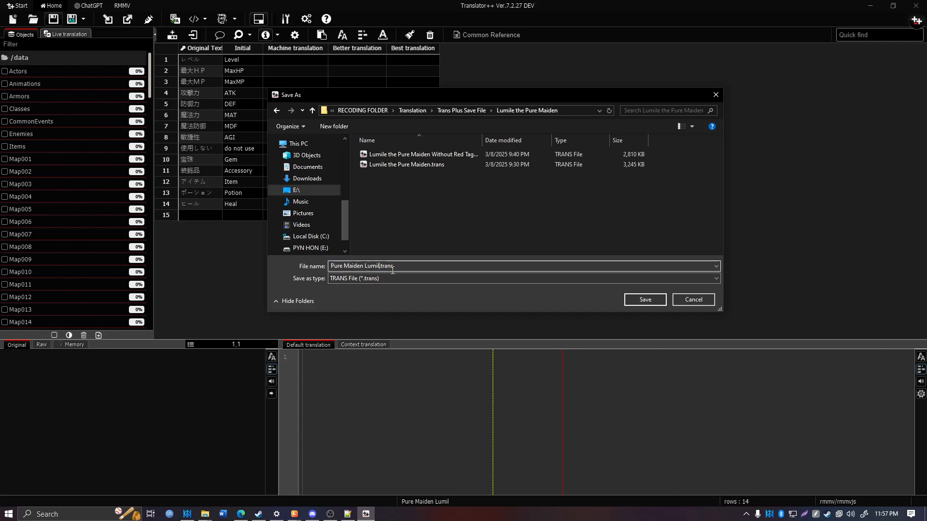
type("Test")
left_click(651, 300)
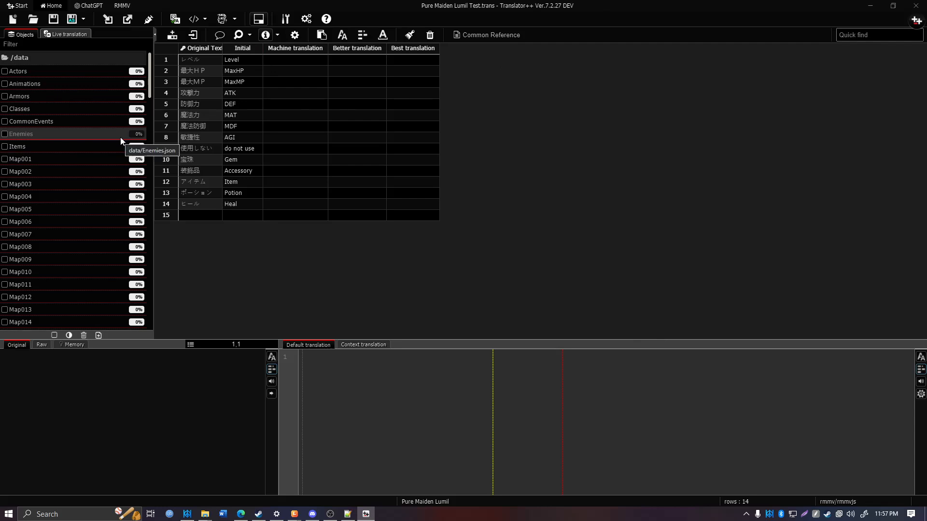
Switch to File Explorer and open the Lumile the Pure Maiden Ver.1.1.0 game folder within Translation\Raw Games.
mouse_move(205, 514)
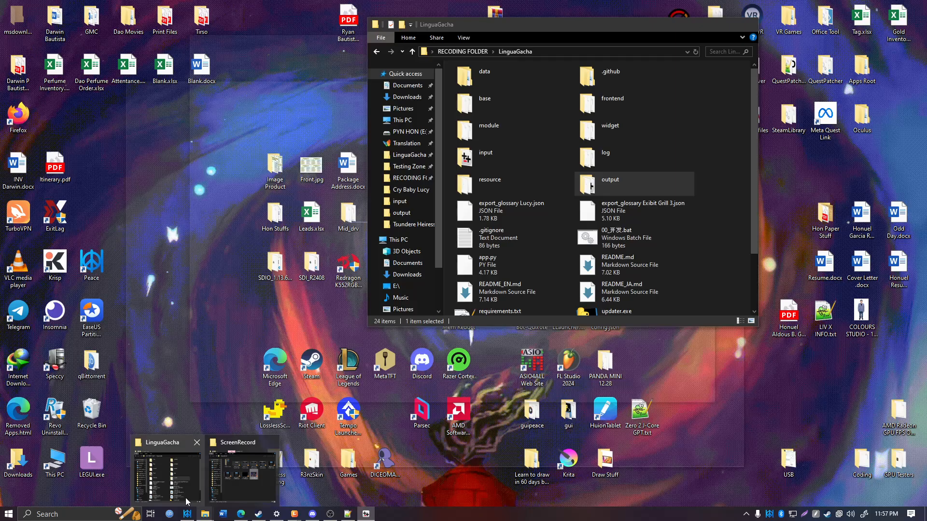
left_click(187, 502)
key("alt+Left")
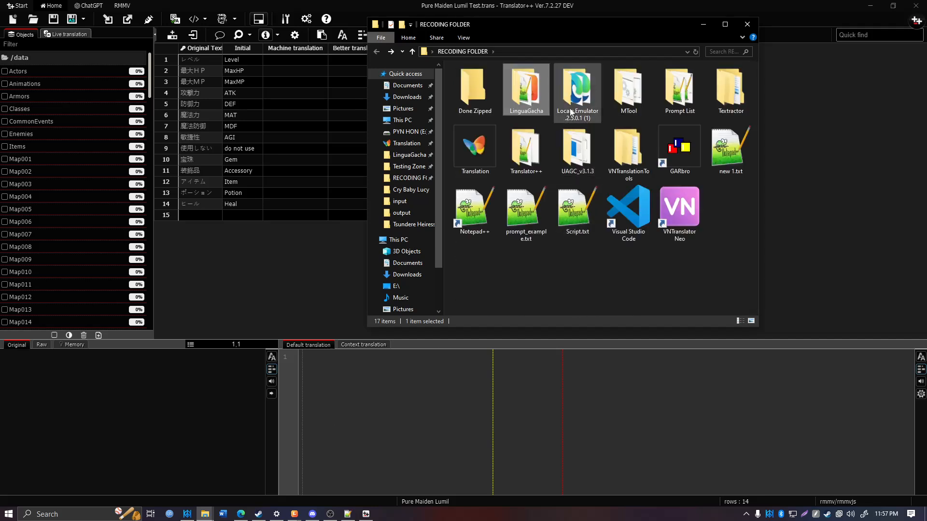
double_click(471, 158)
double_click(480, 132)
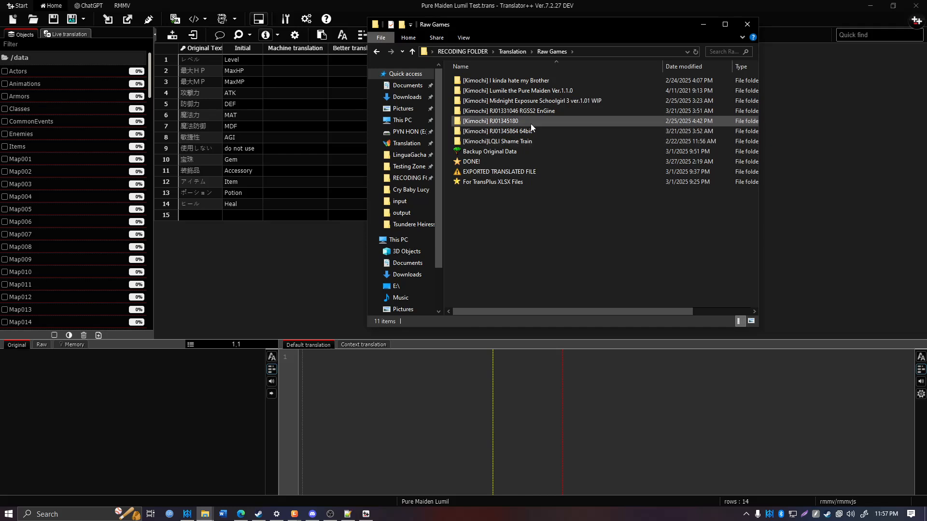
double_click(534, 92)
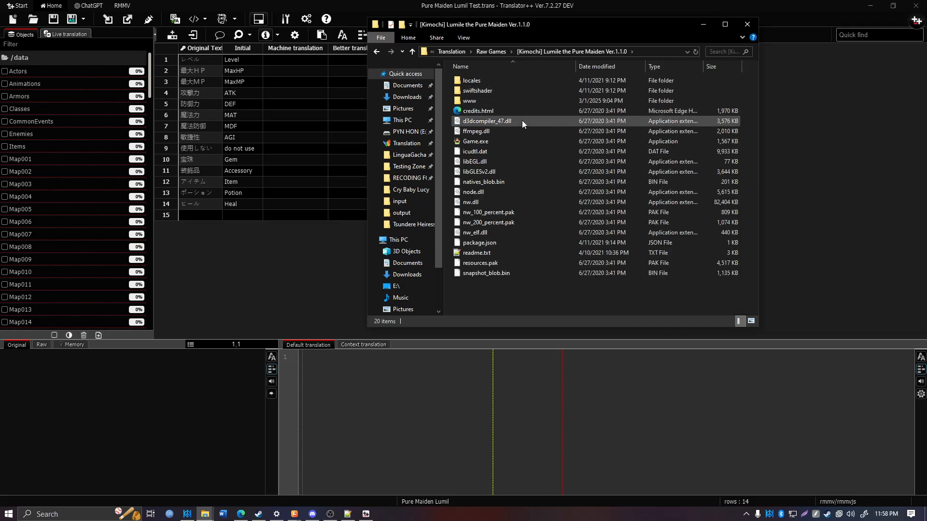
Open Trans Plus Save File\Lumile the Pure Maiden, sort its files by date modified and select Pure Maiden Lumil Test.trans.
key("alt+Up")
key("alt+Up")
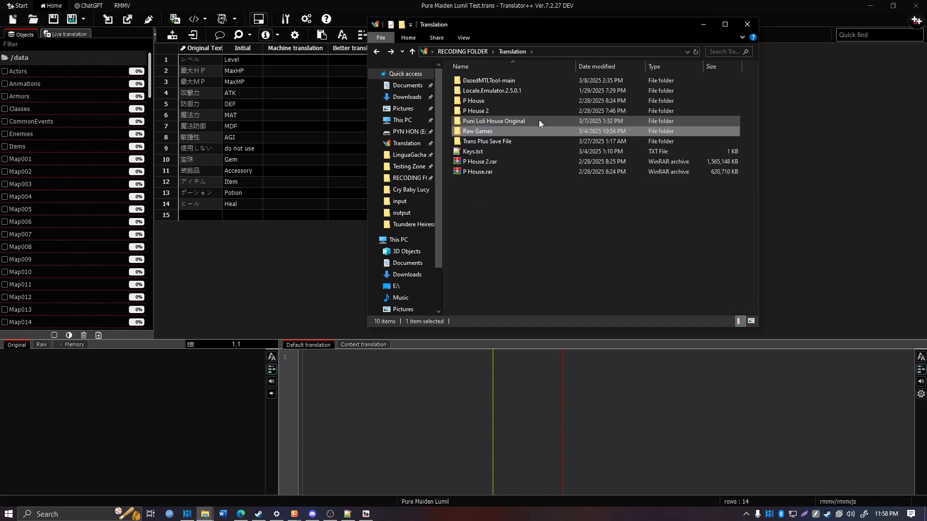
left_click(491, 141)
double_click(492, 142)
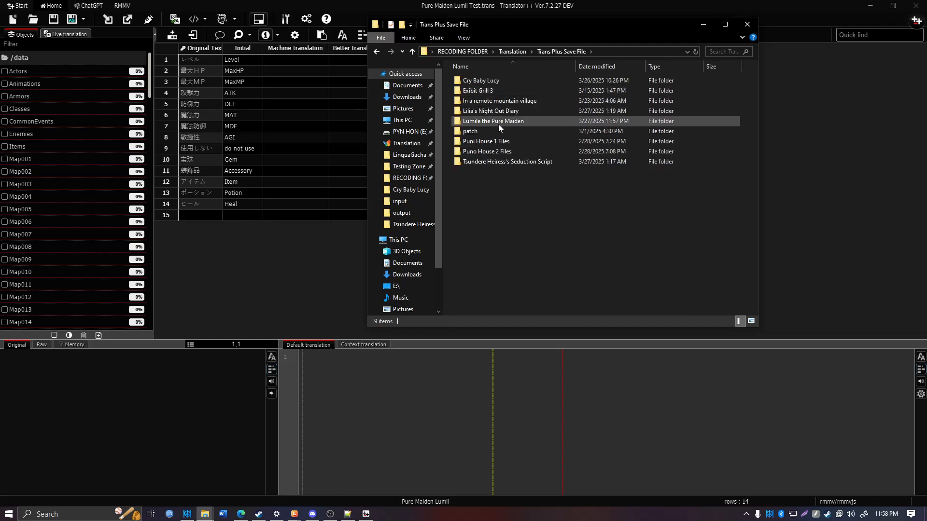
double_click(498, 121)
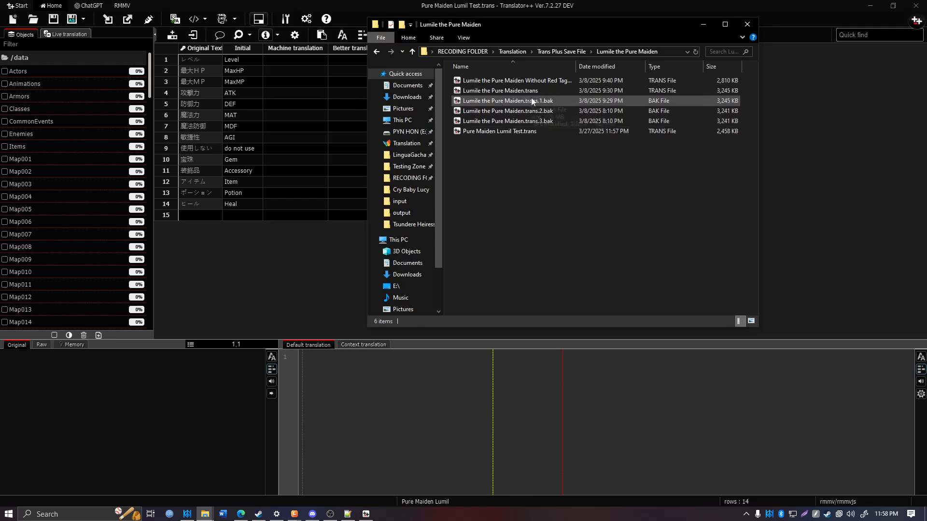
left_click(617, 63)
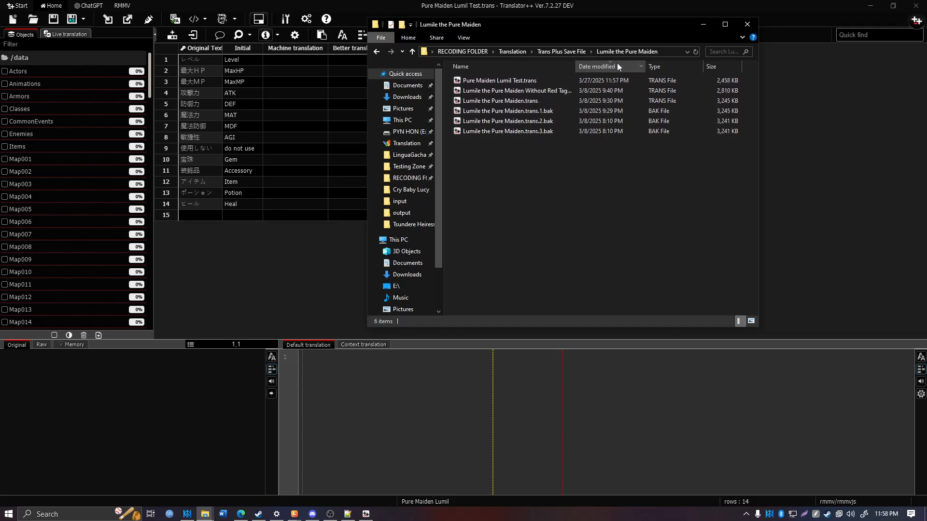
left_click(566, 80)
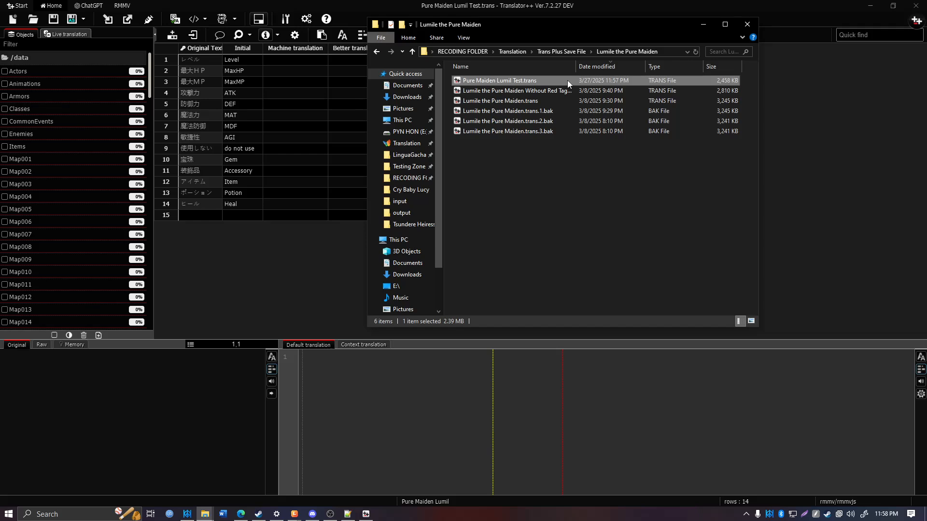
Move Pure Maiden Lumil Test.trans into LinguaGacha's input folder, first putting the existing Tsundere Heiress's Seduction Script.trans into the Stuffs subfolder.
right_click(567, 81)
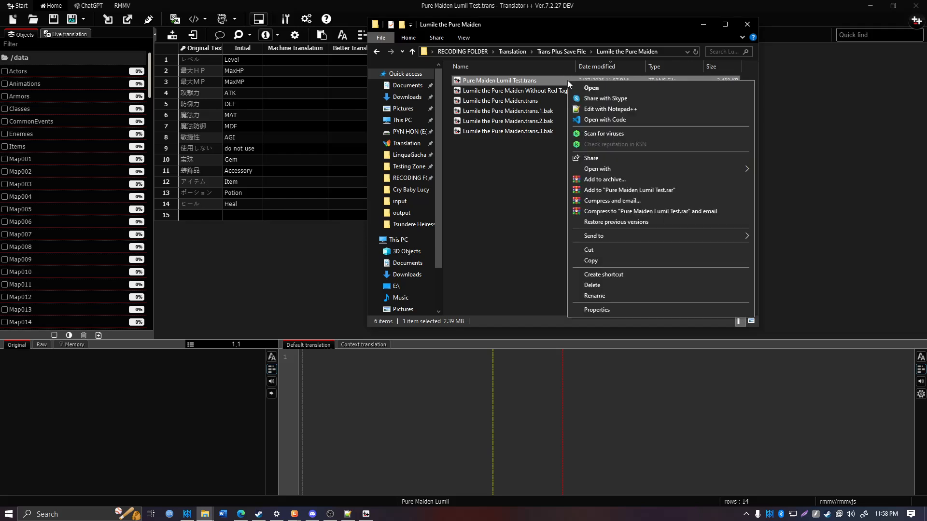
left_click(590, 250)
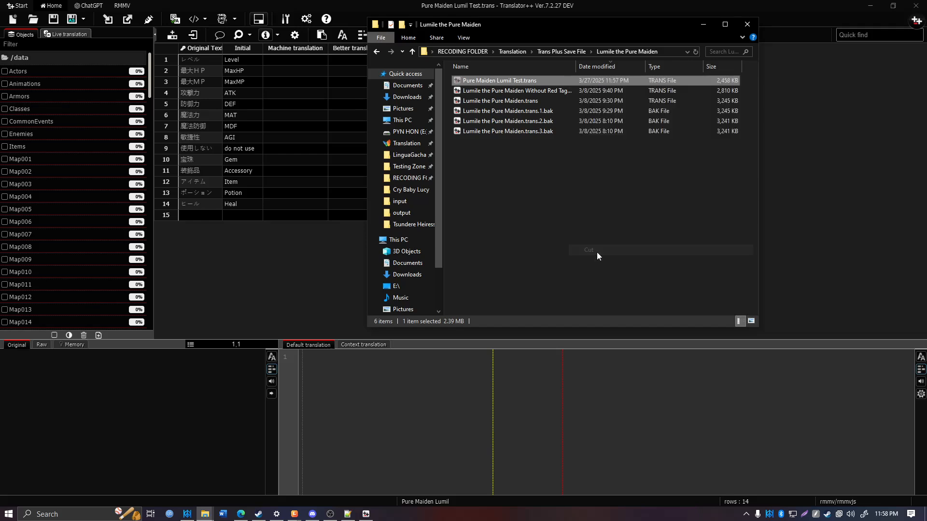
left_click(413, 206)
left_click(540, 91)
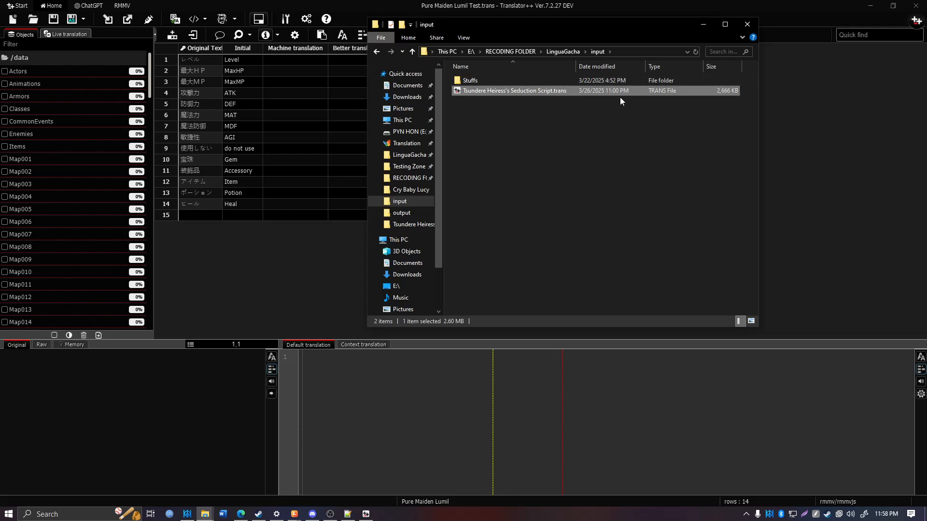
left_click_drag(505, 94, 493, 81)
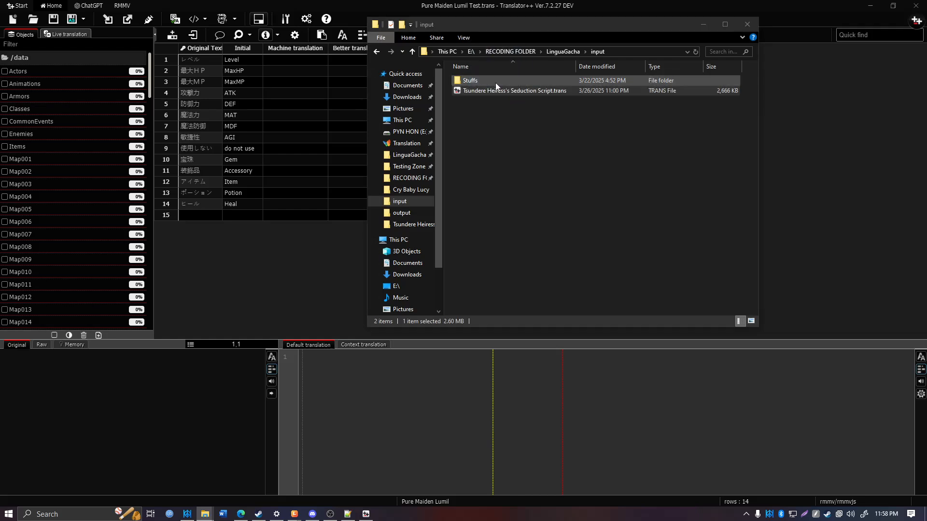
right_click(506, 109)
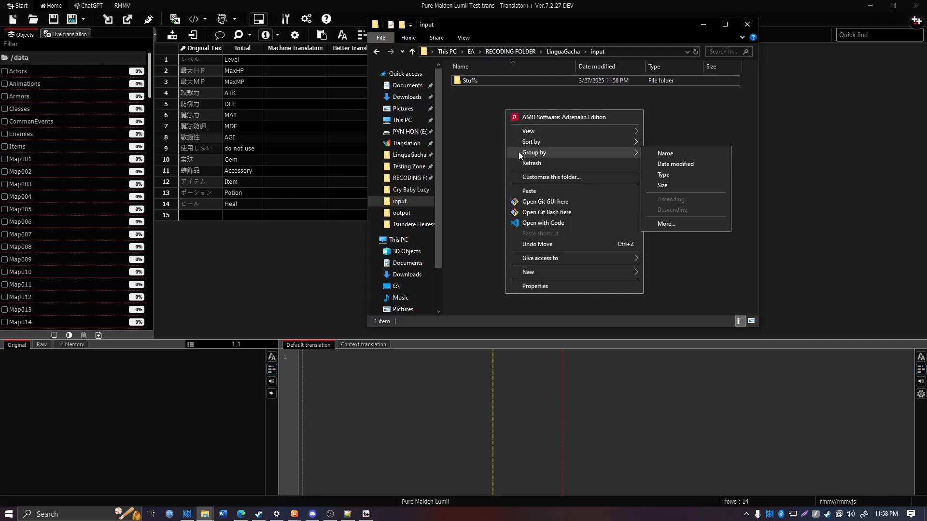
left_click(543, 191)
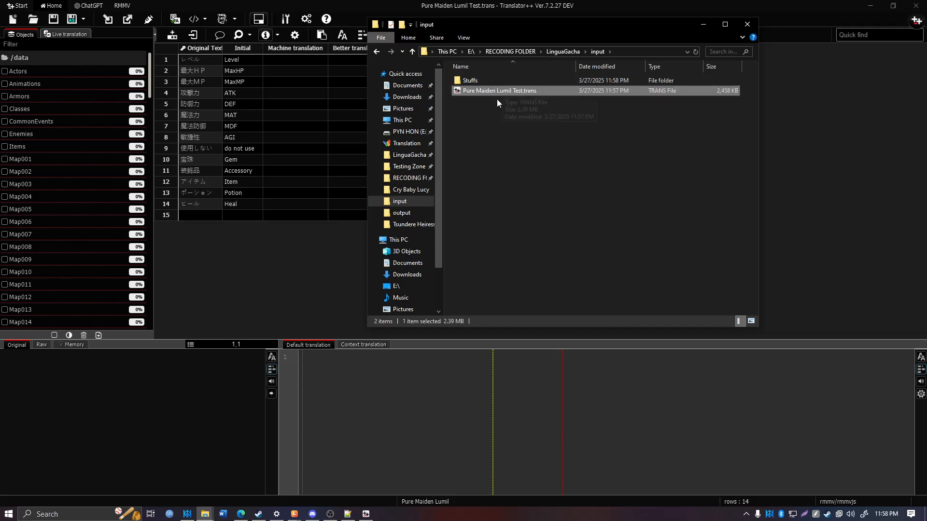
left_click(489, 113)
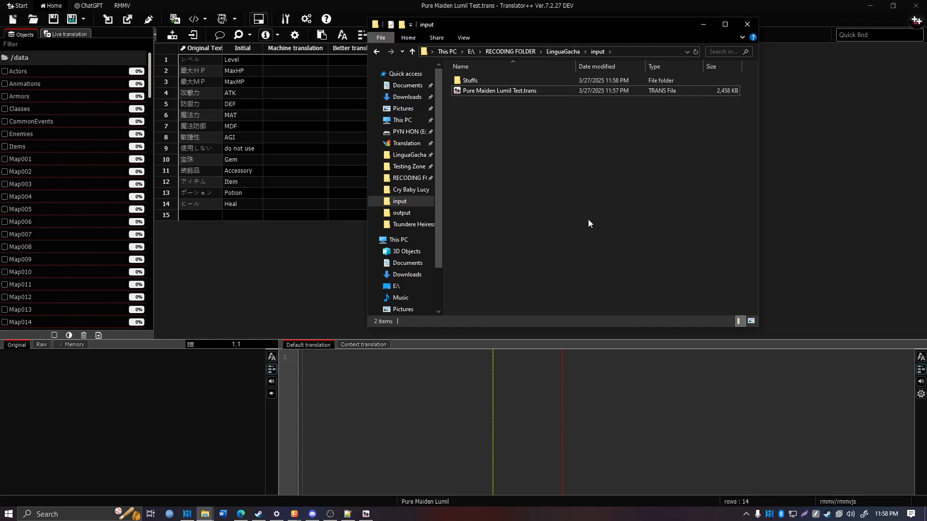
left_click(510, 90)
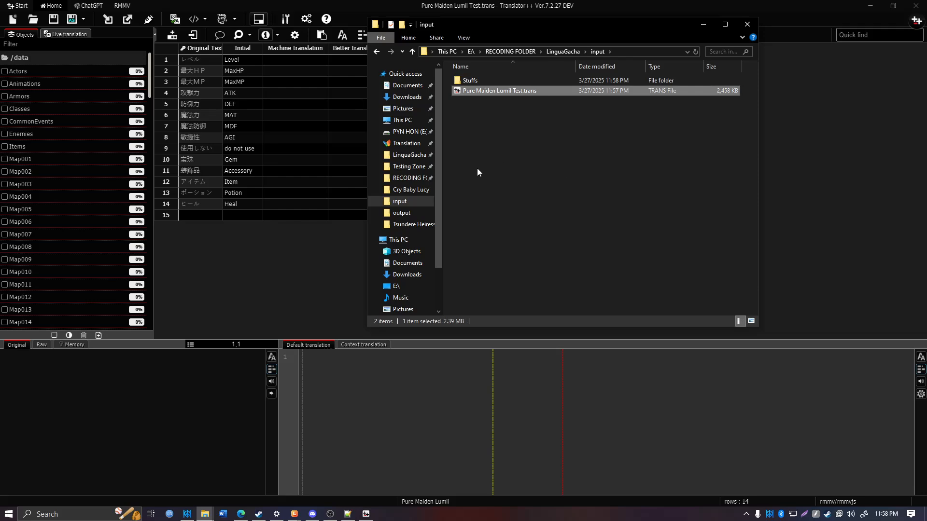
Switch to LinguaGacha and start a new translation run on the input file.
mouse_move(294, 514)
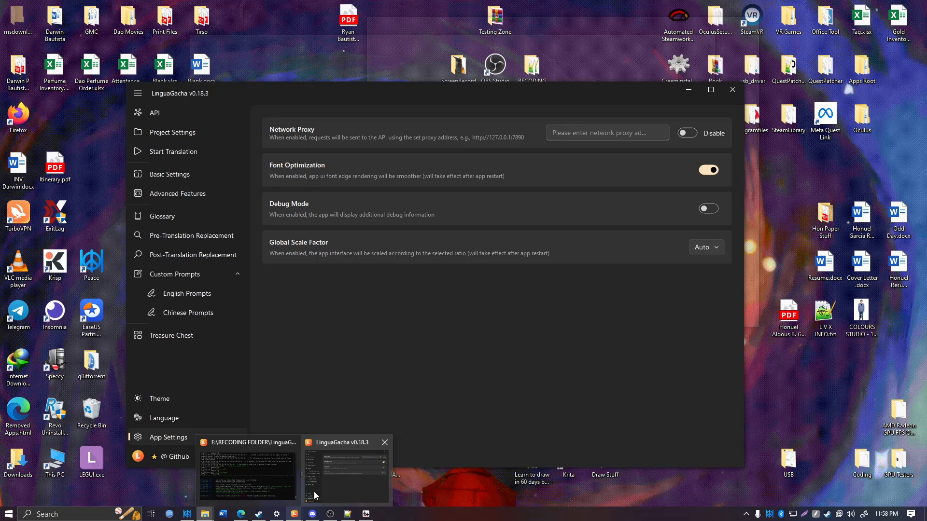
left_click(314, 491)
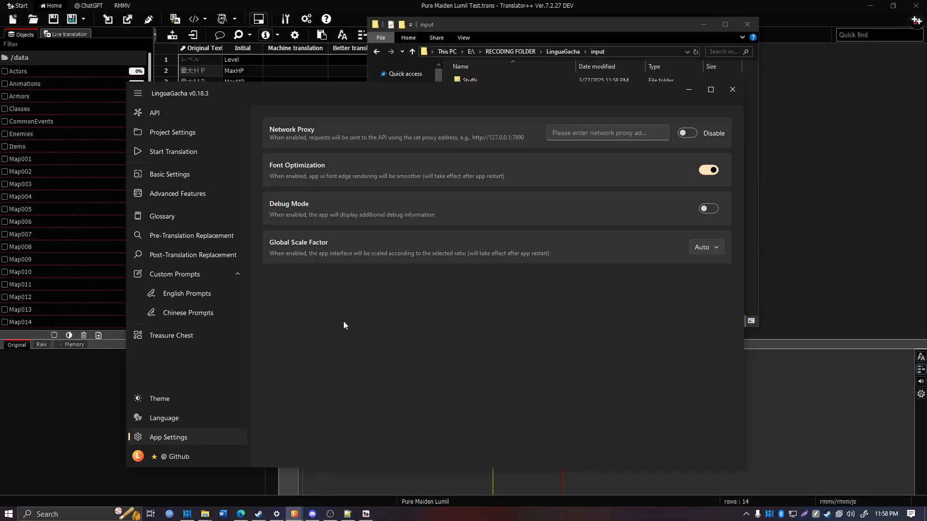
left_click(166, 153)
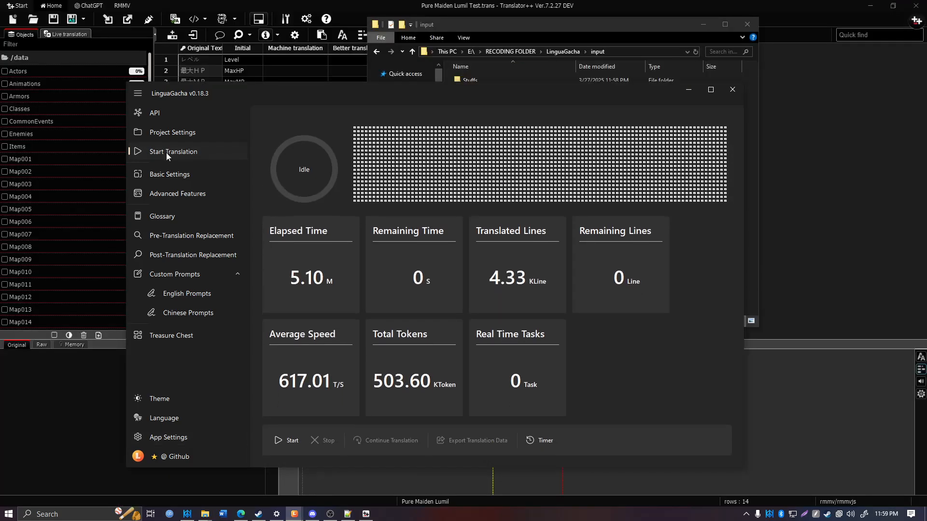
left_click_drag(334, 99, 362, 41)
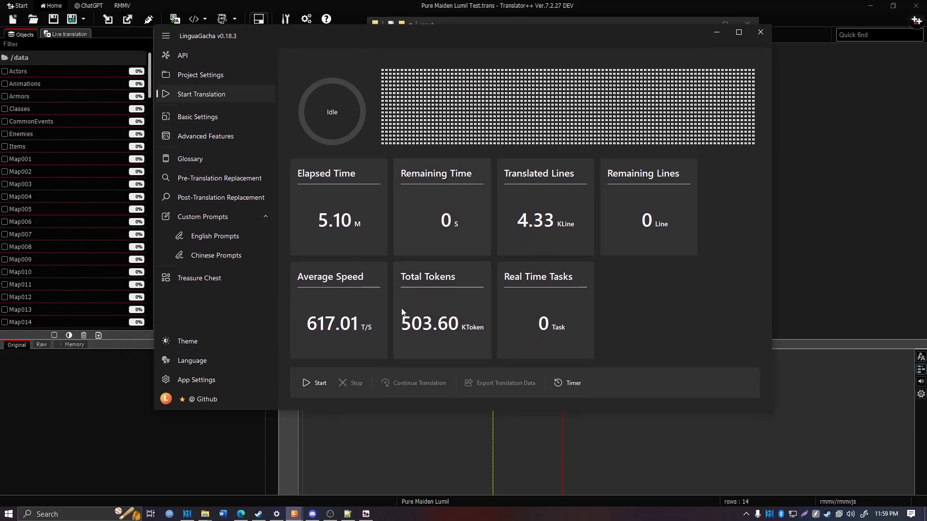
left_click(313, 382)
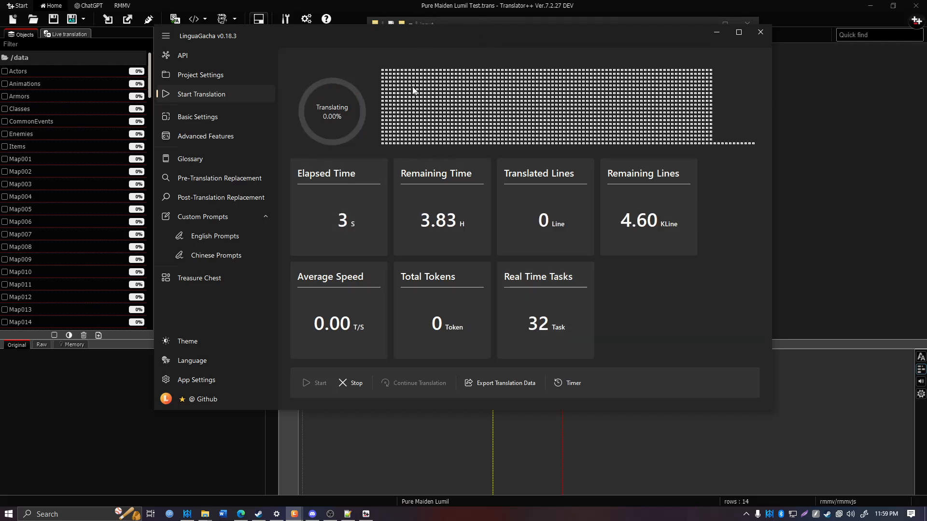
Examine the app.exe console log beside the LinguaGacha window to follow the translation tasks until the run ends.
mouse_move(294, 514)
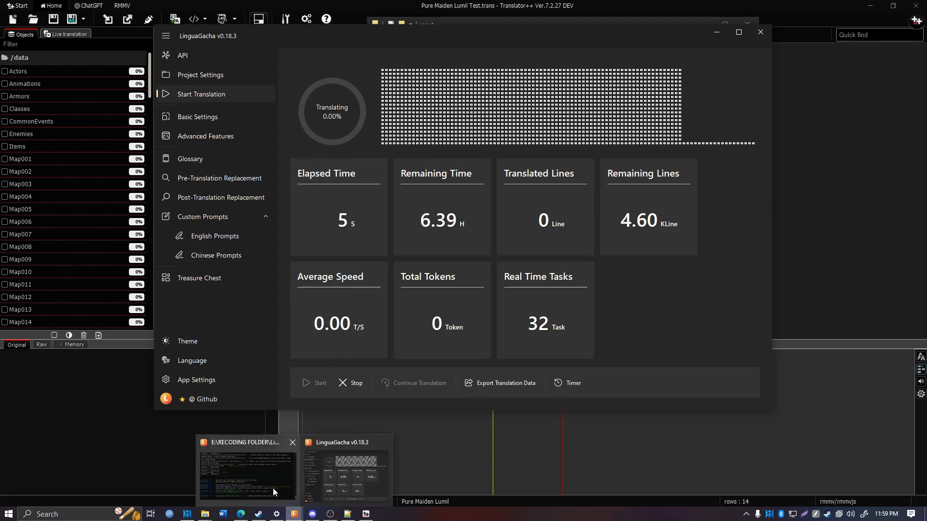
left_click(274, 488)
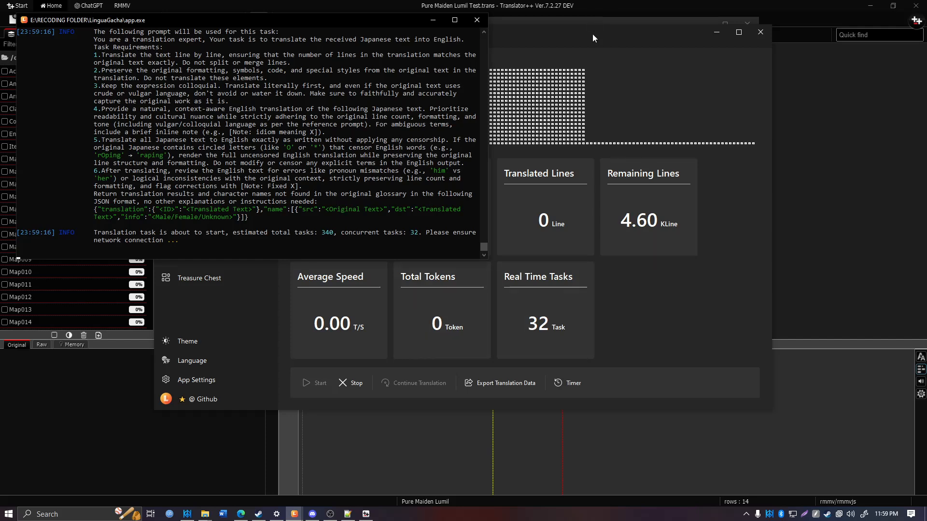
left_click_drag(592, 34, 646, 42)
left_click(161, 191)
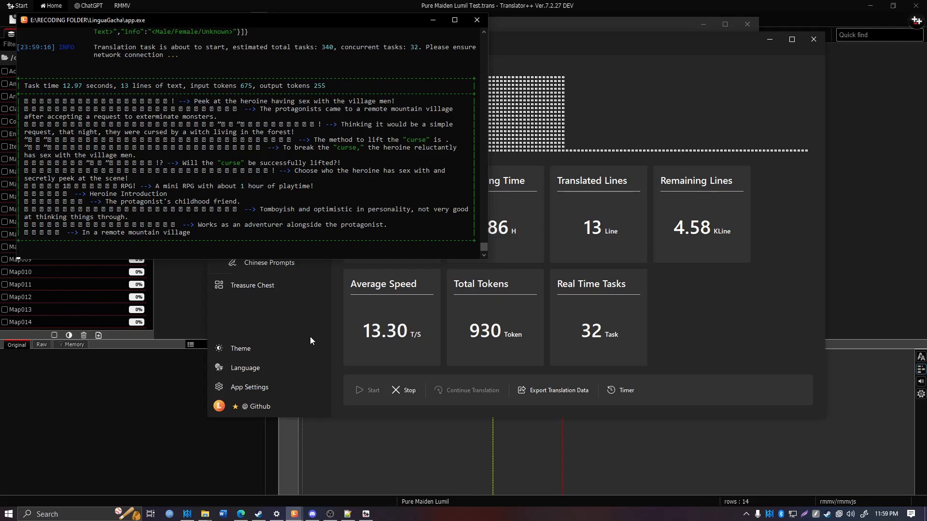
left_click(337, 333)
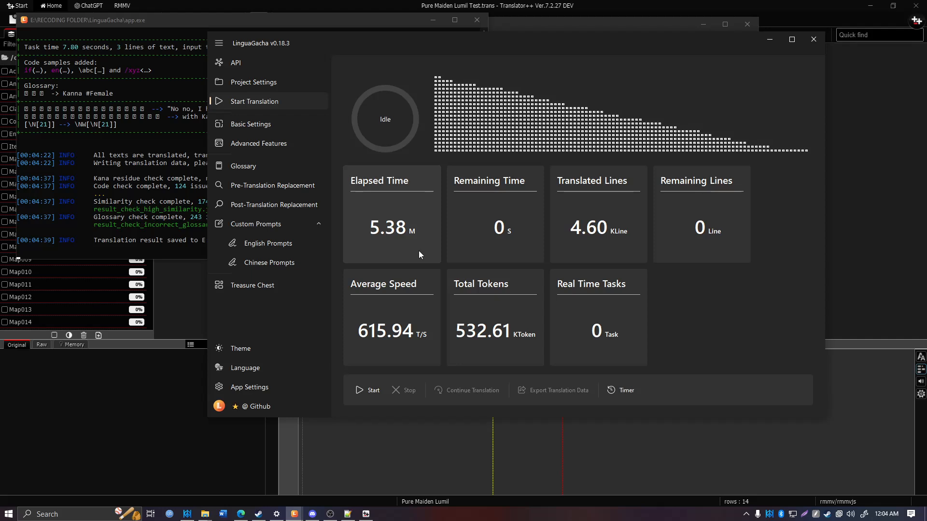
left_click(150, 187)
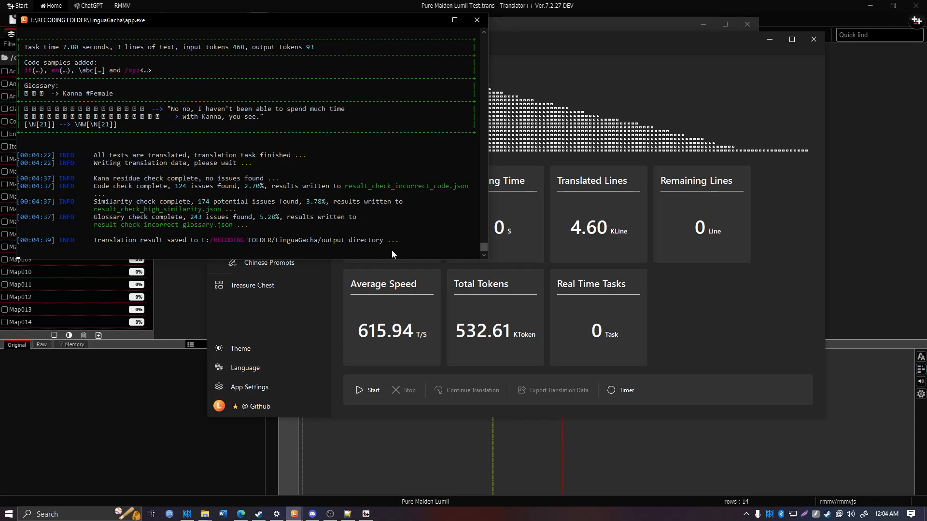
Switch to File Explorer and open LinguaGacha's output folder with its files sorted by date modified.
mouse_move(206, 516)
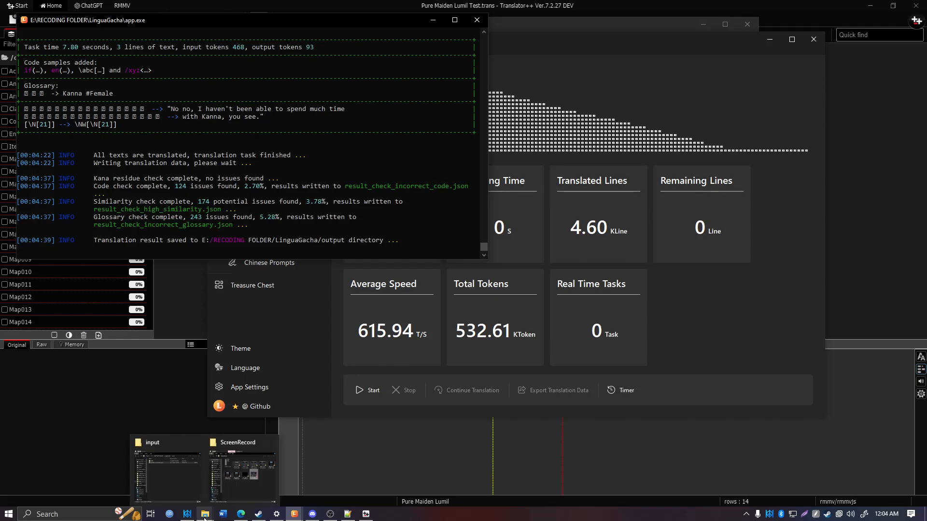
left_click(195, 482)
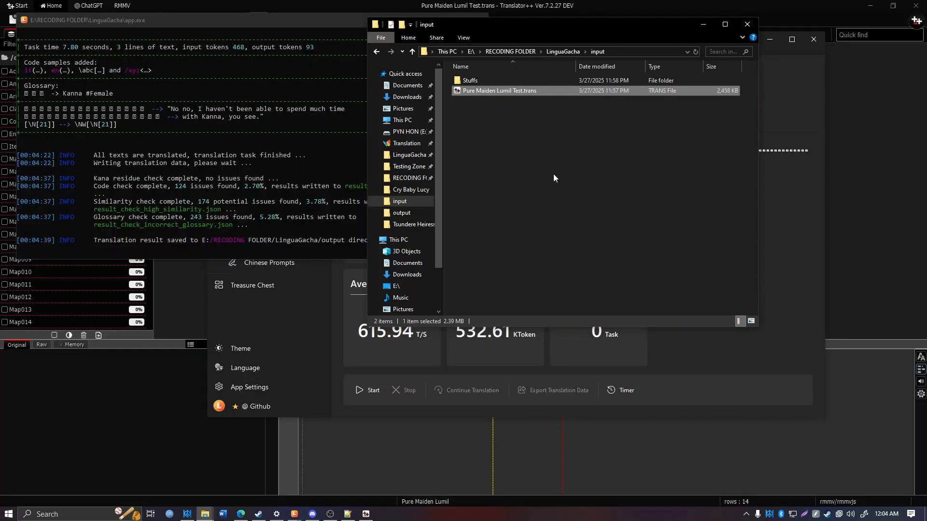
key("alt+Left")
key("alt+Left")
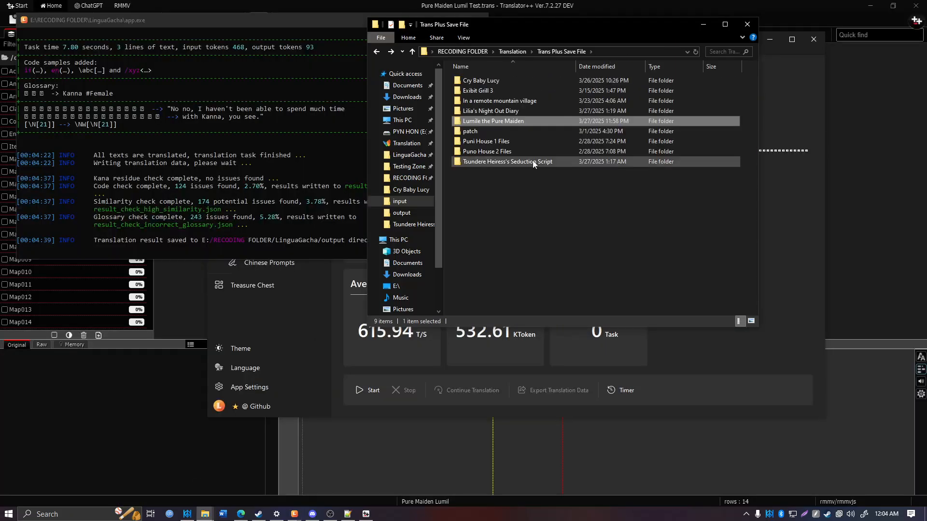
left_click(408, 213)
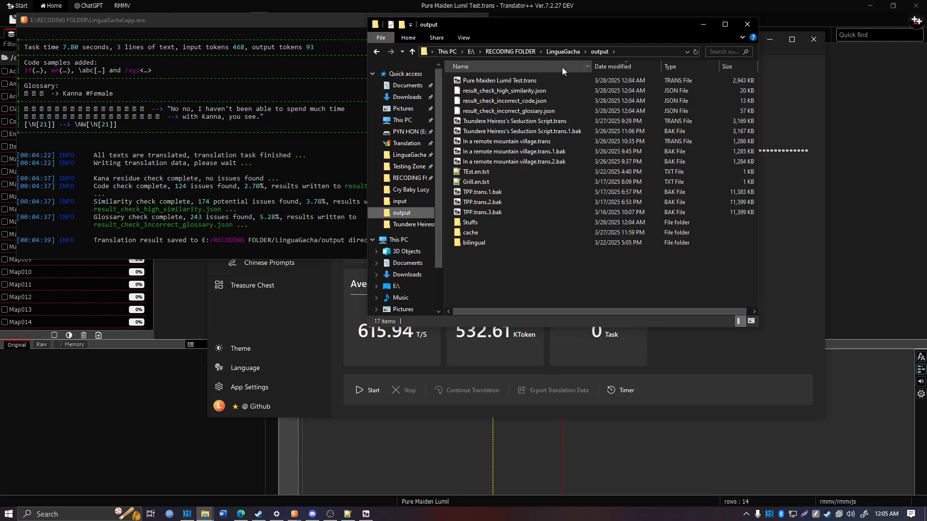
left_click(620, 65)
left_click(620, 66)
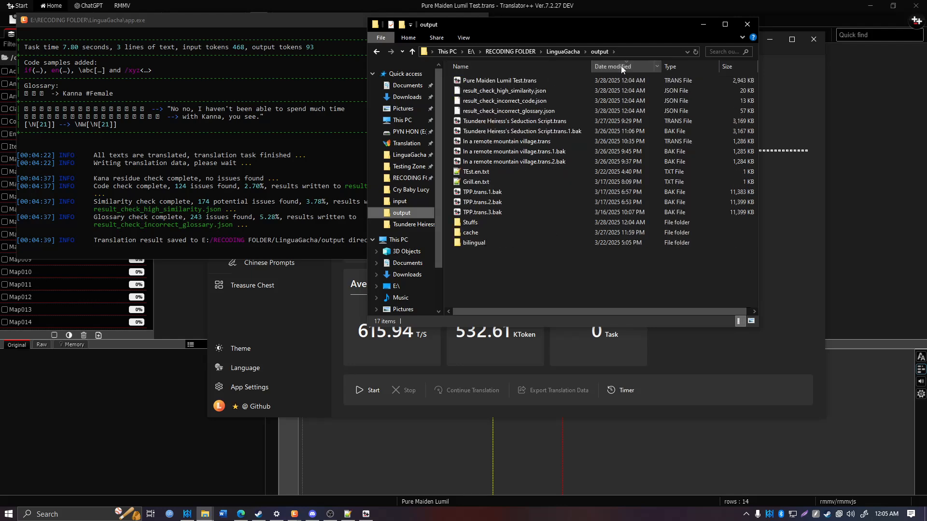
Open the translated Pure Maiden Lumil Test.trans from the output folder in Translator++.
left_click(552, 80)
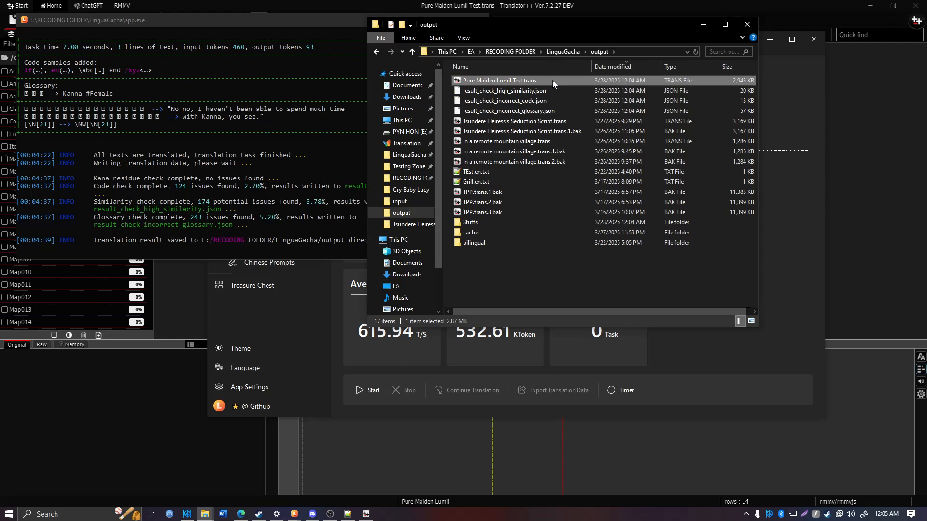
key("F2")
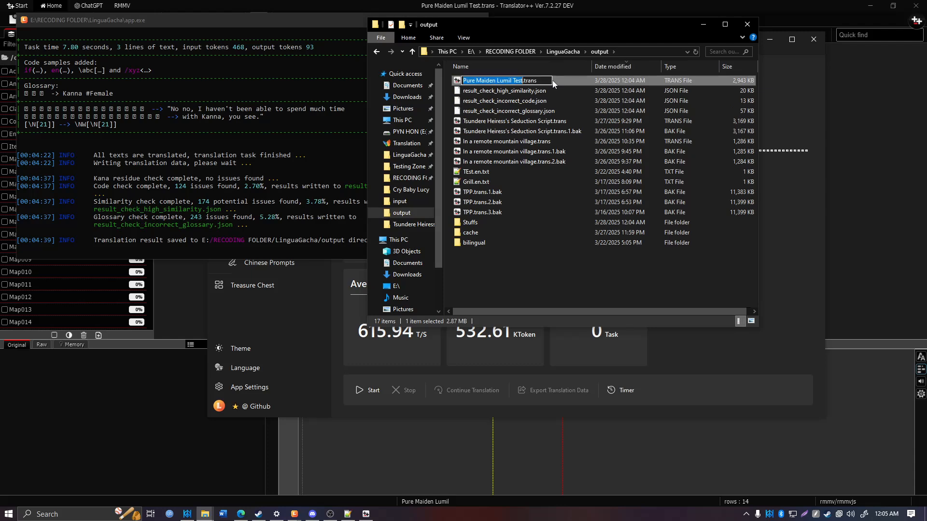
double_click(564, 82)
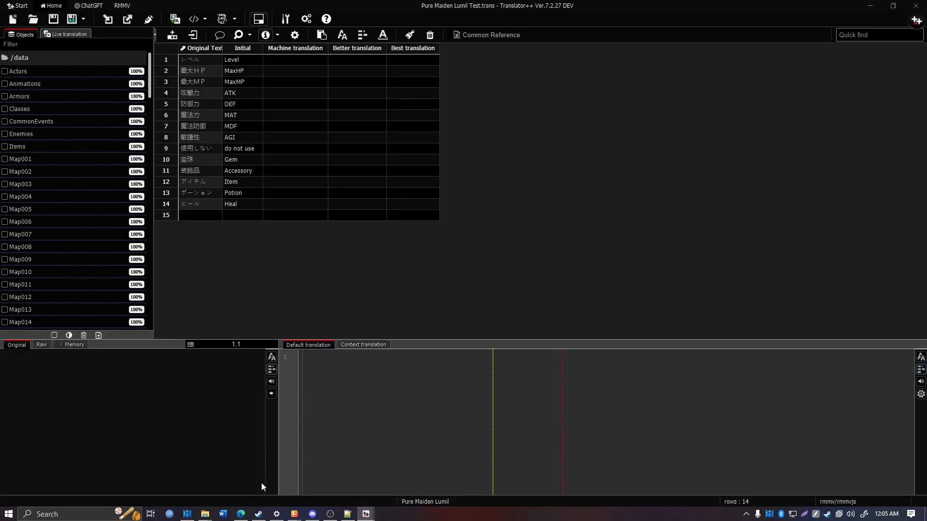
Open the Map001 object and widen the Initial column to review its translated lines.
left_click(53, 159)
left_click_drag(264, 49, 510, 49)
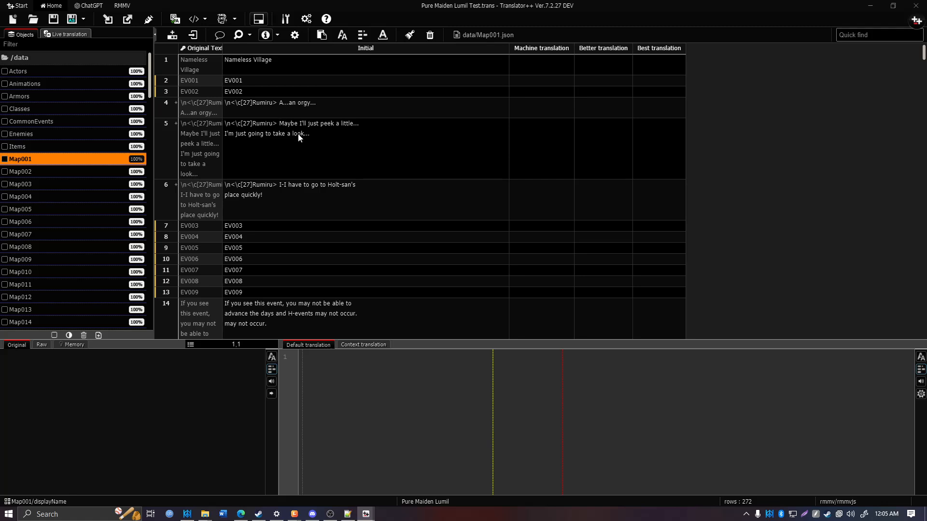
scroll(298, 136, "down", 8)
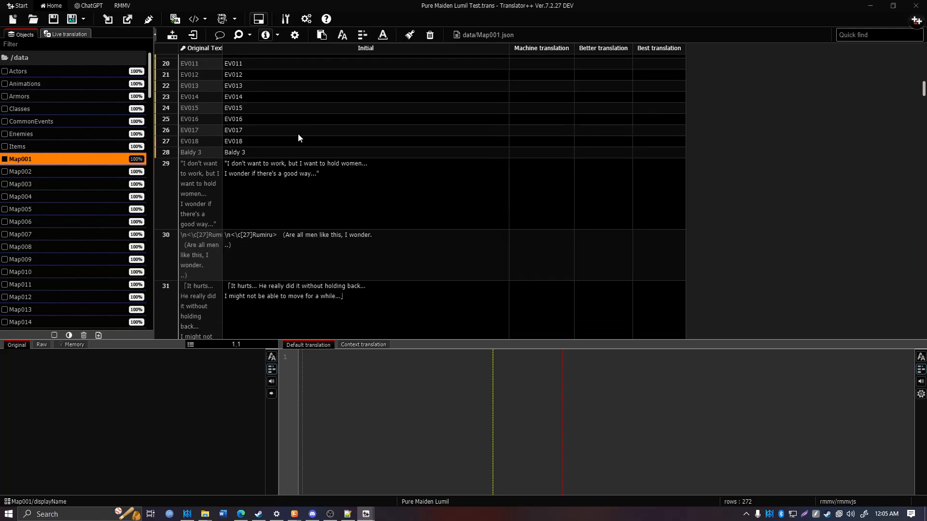
scroll(298, 138, "down", 8)
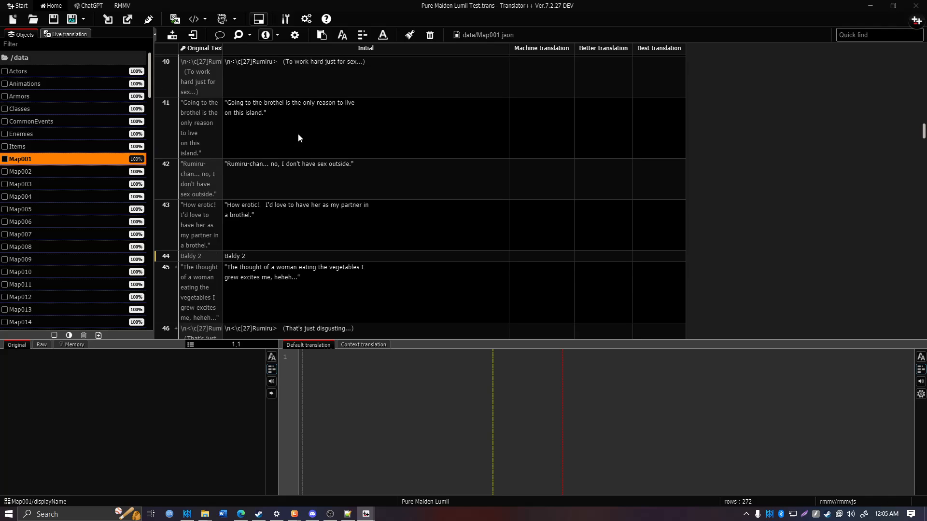
scroll(298, 138, "up", 3)
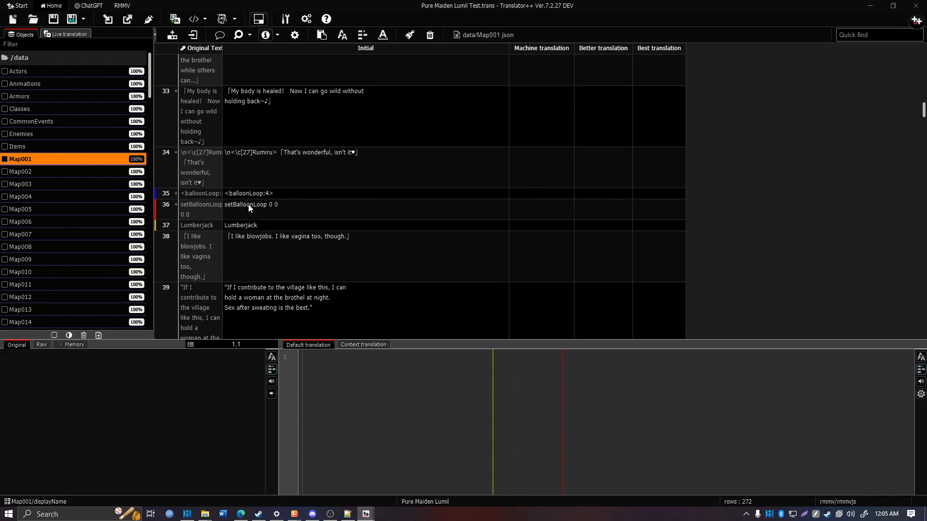
Examine the color-tagged rows 35, 36 and 37 of Map001 and the translation progress of the other maps.
left_click(185, 224)
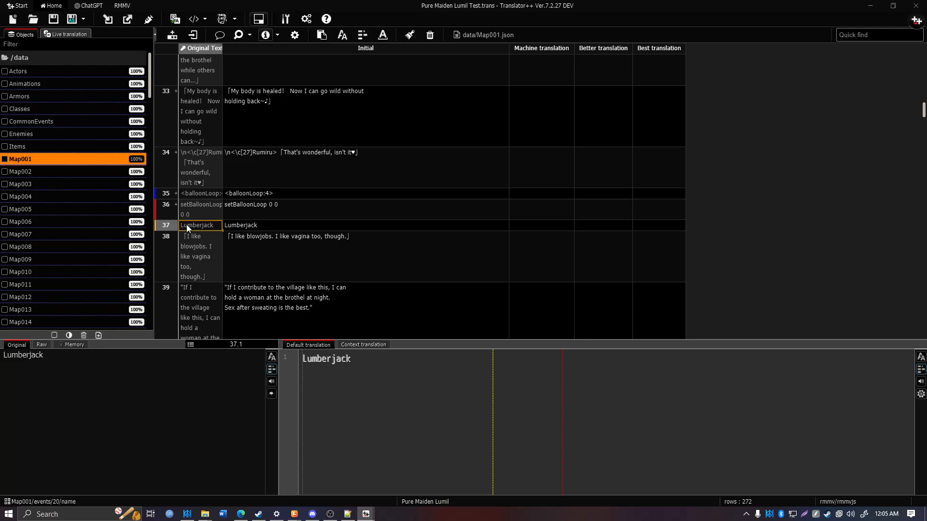
left_click(172, 214)
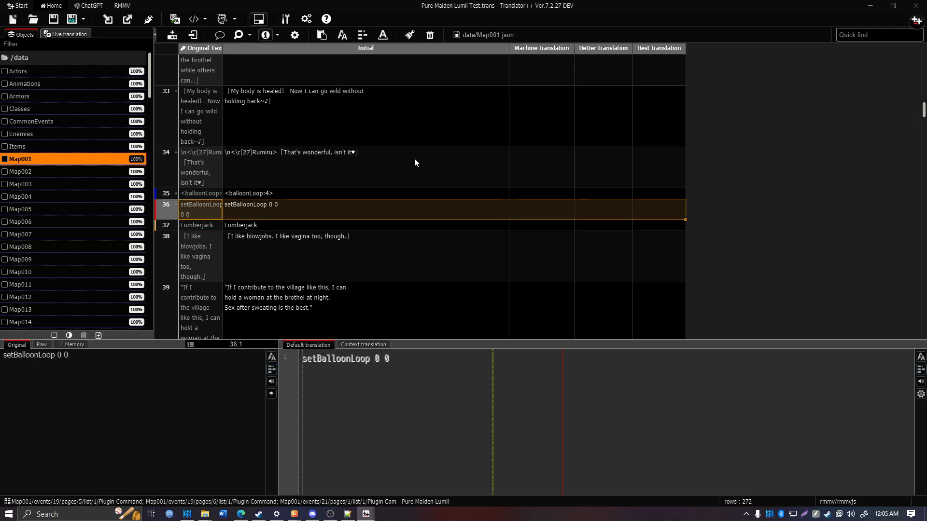
left_click(165, 195)
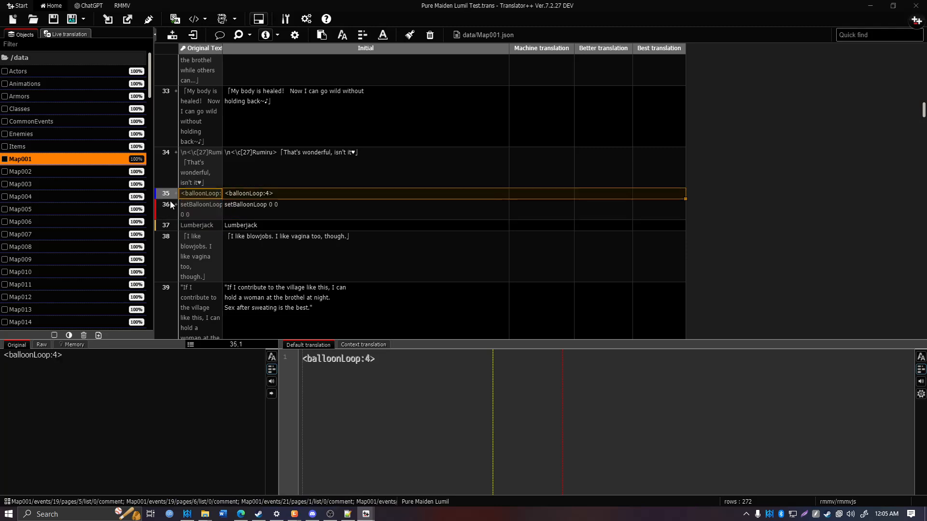
left_click(180, 216)
left_click(168, 226)
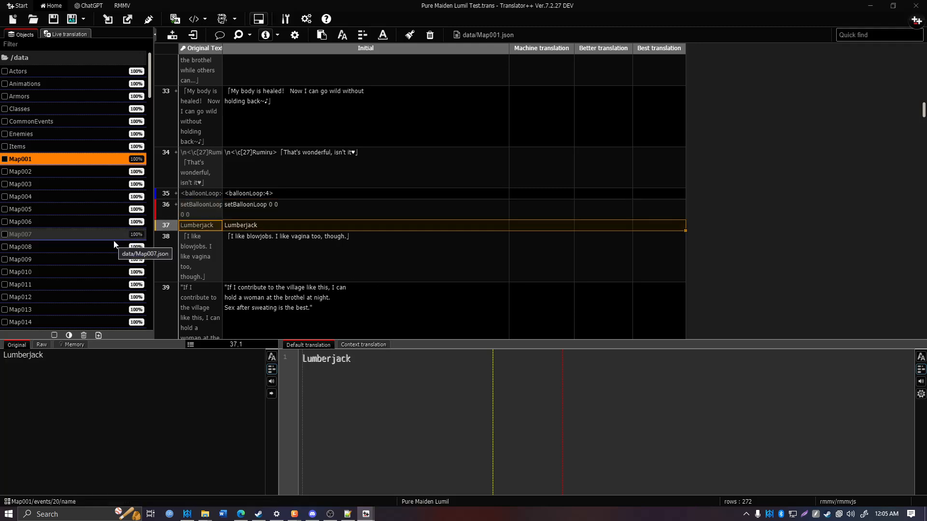
scroll(114, 240, "down", 5)
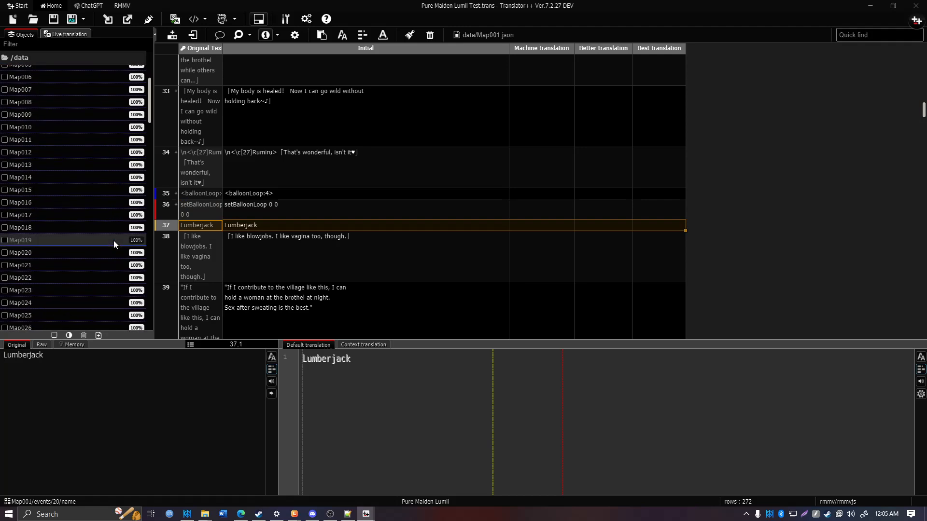
Open plugins.js and examine the text kept in its Initial column, including the fullscreen-startup line in row 7.
scroll(114, 240, "down", 10)
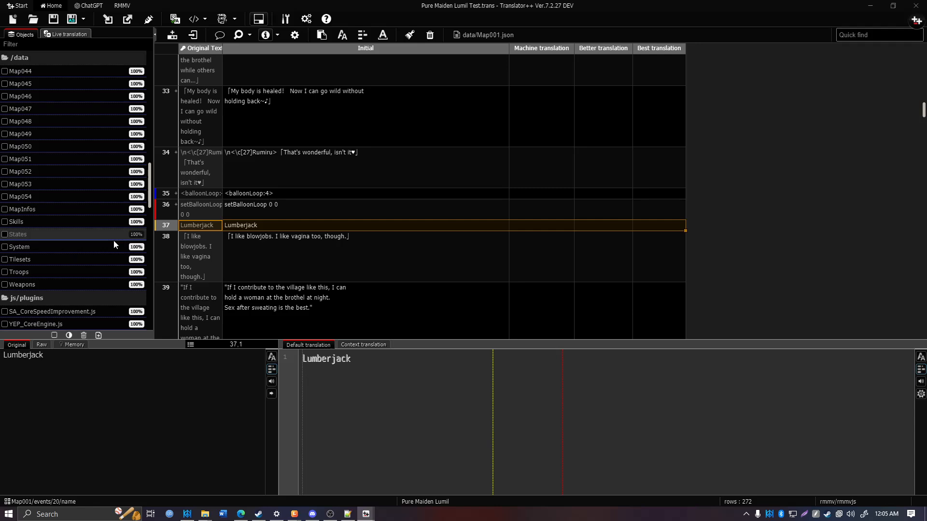
scroll(114, 240, "down", 10)
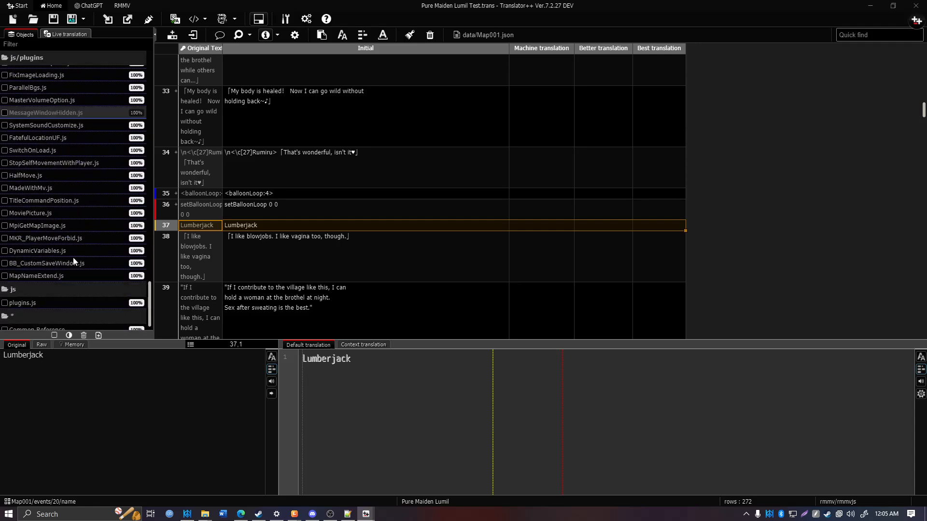
left_click(45, 303)
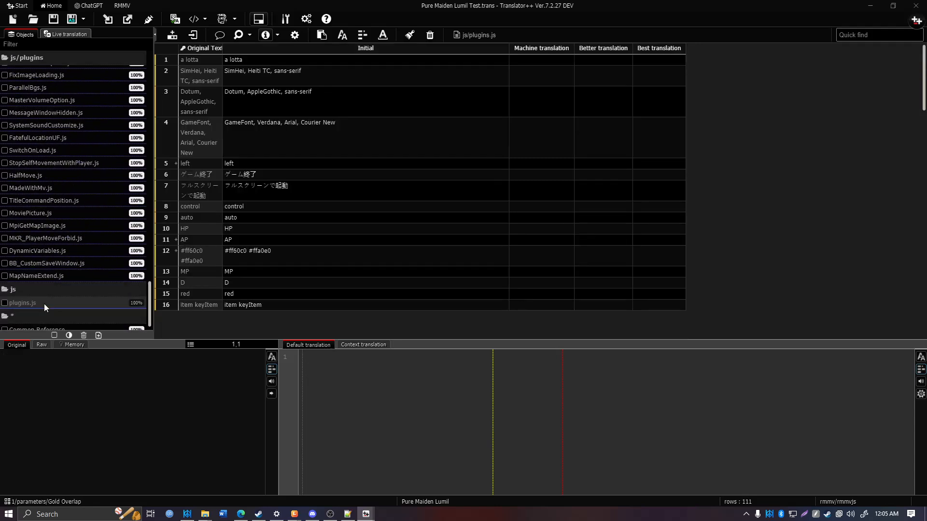
left_click(222, 178)
left_click(238, 184)
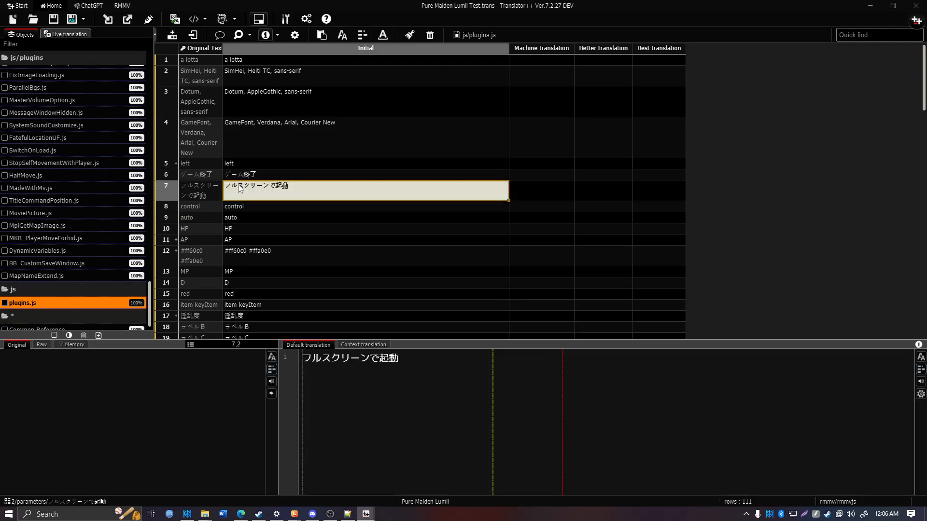
scroll(229, 282, "down", 6)
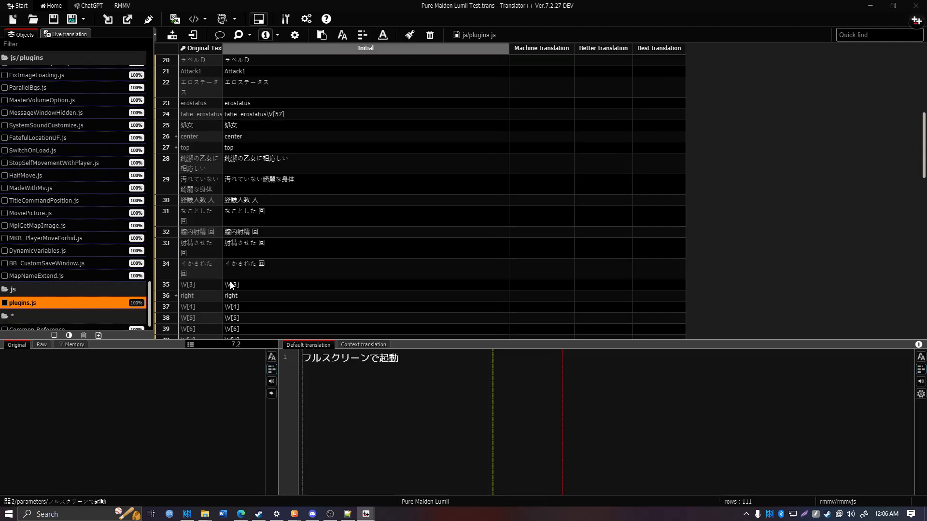
scroll(230, 285, "down", 9)
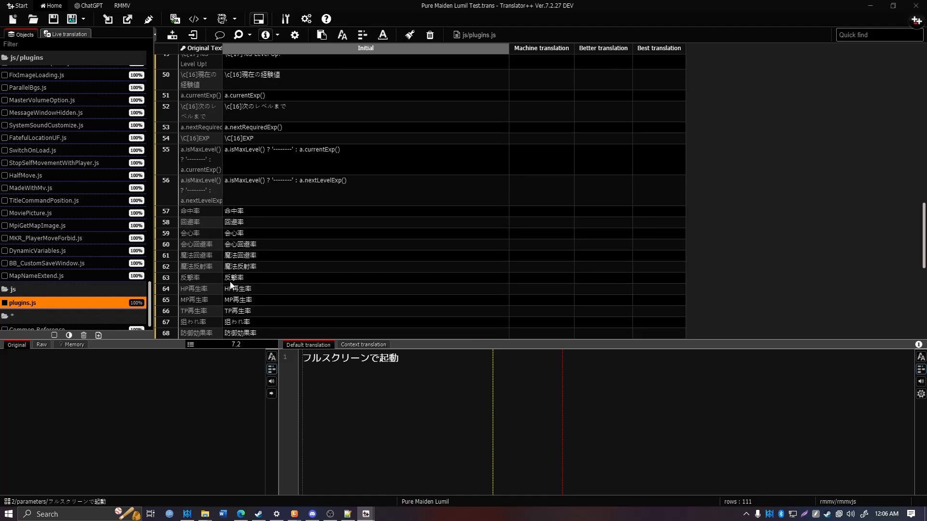
scroll(231, 285, "up", 15)
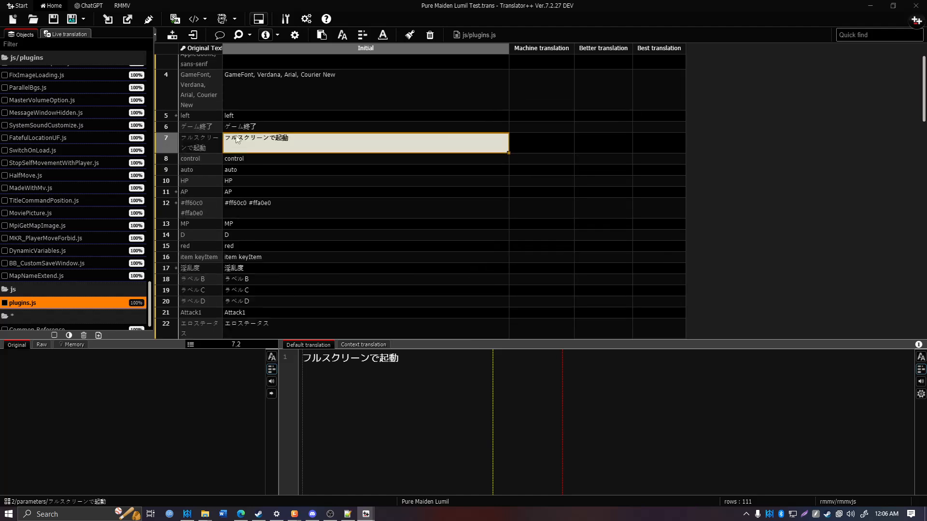
left_click_drag(403, 359, 240, 363)
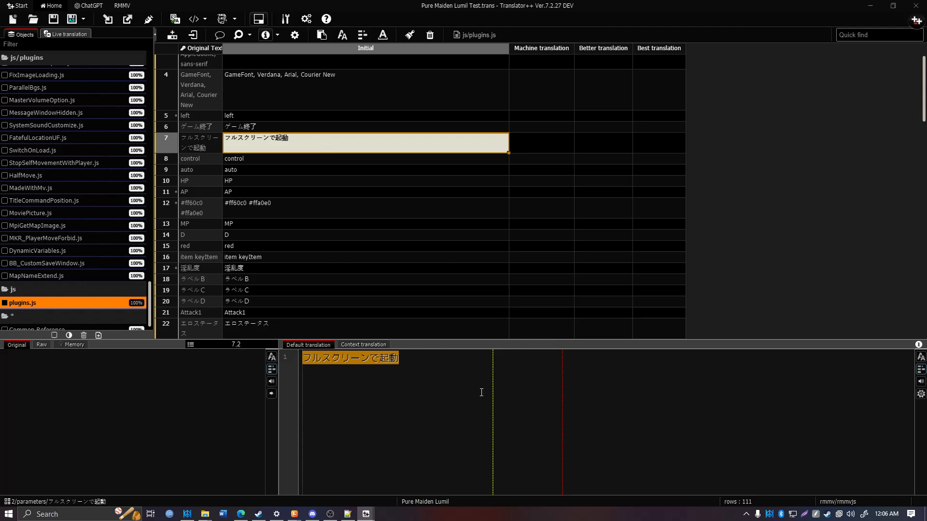
Open TMMapHpGauge.js from the plugins and Map015 from the data objects to review their Initial text.
scroll(282, 265, "up", 2)
scroll(60, 109, "up", 10)
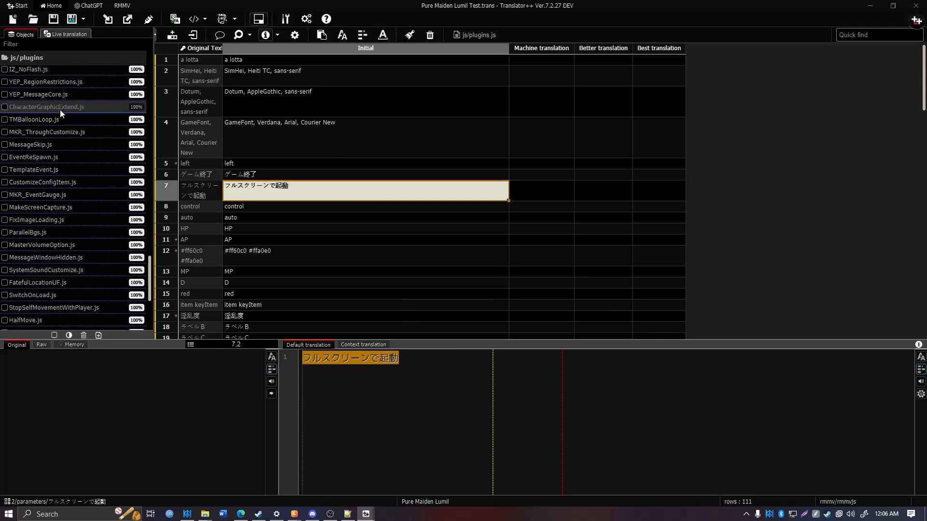
scroll(88, 162, "up", 5)
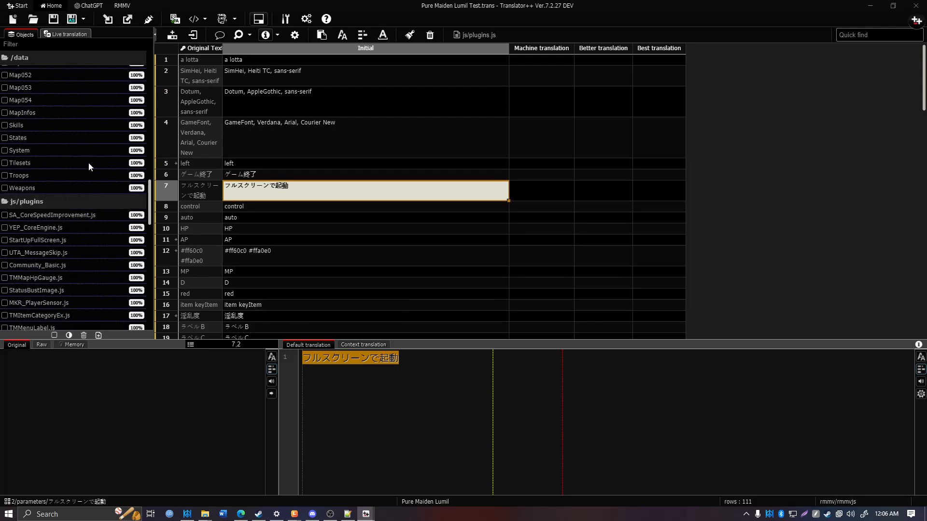
left_click(66, 187)
left_click(57, 276)
scroll(53, 242, "up", 10)
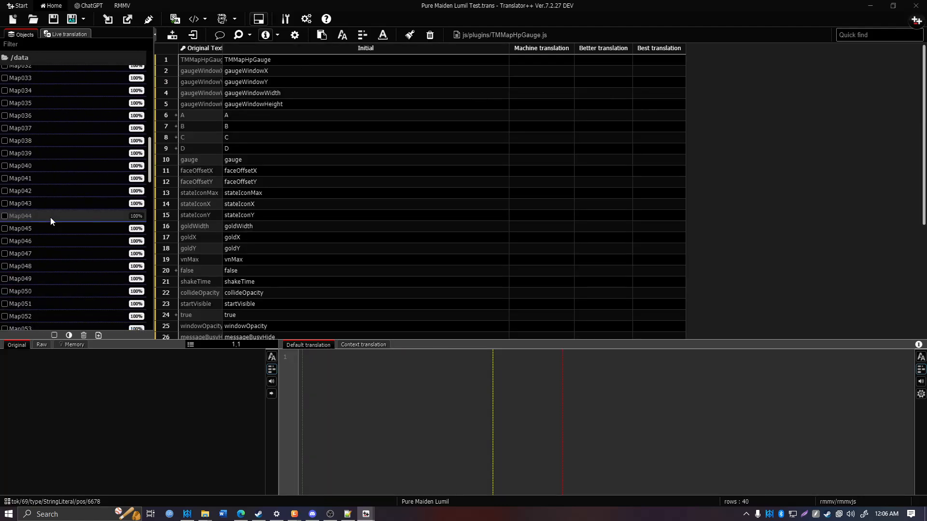
left_click(53, 167)
left_click(73, 141)
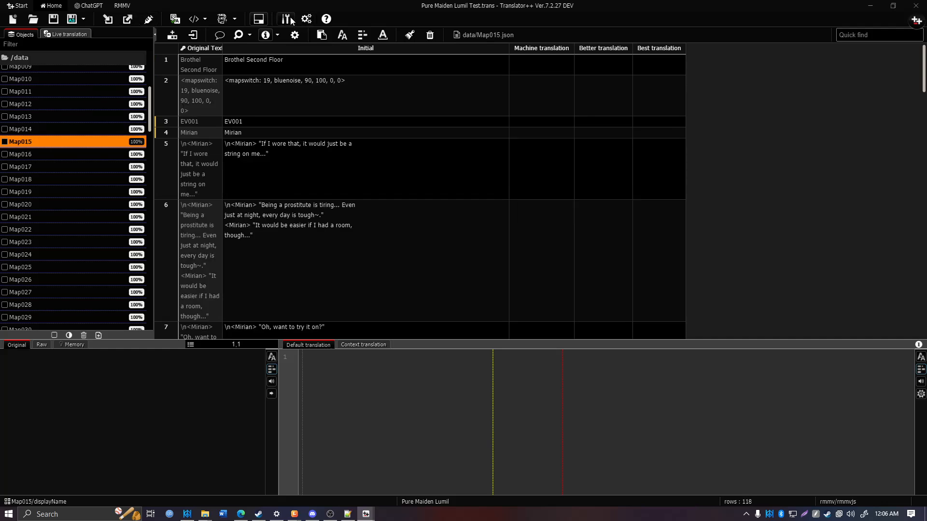
Start injecting the translation into all files, with E:\Testing Zone\[Kimochi] Lumile the Pure Maiden Ver.1.1.0 as the target directory.
left_click(146, 25)
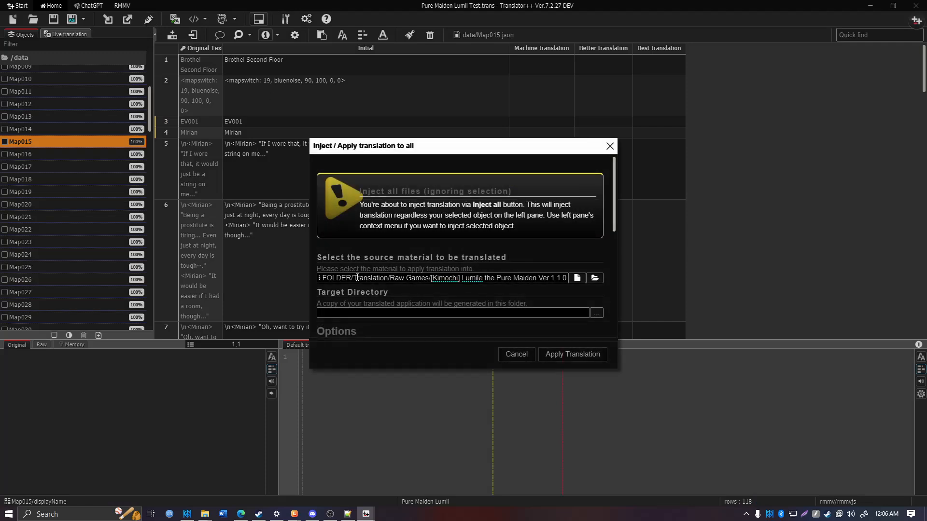
left_click_drag(357, 278, 648, 284)
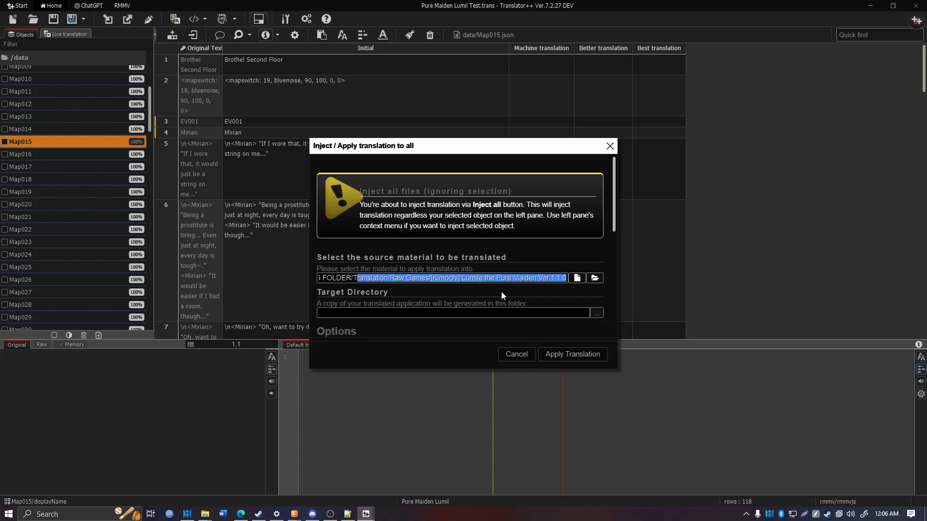
left_click(596, 314)
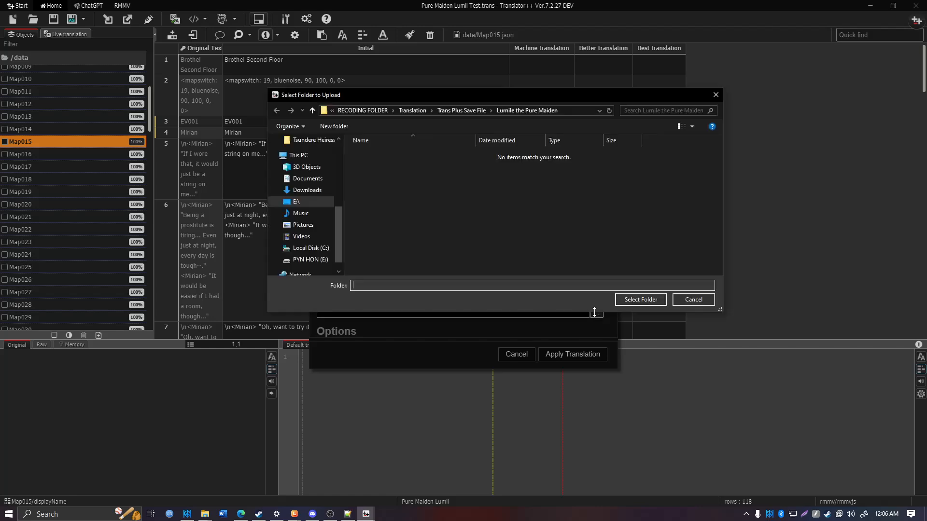
scroll(309, 208, "up", 3)
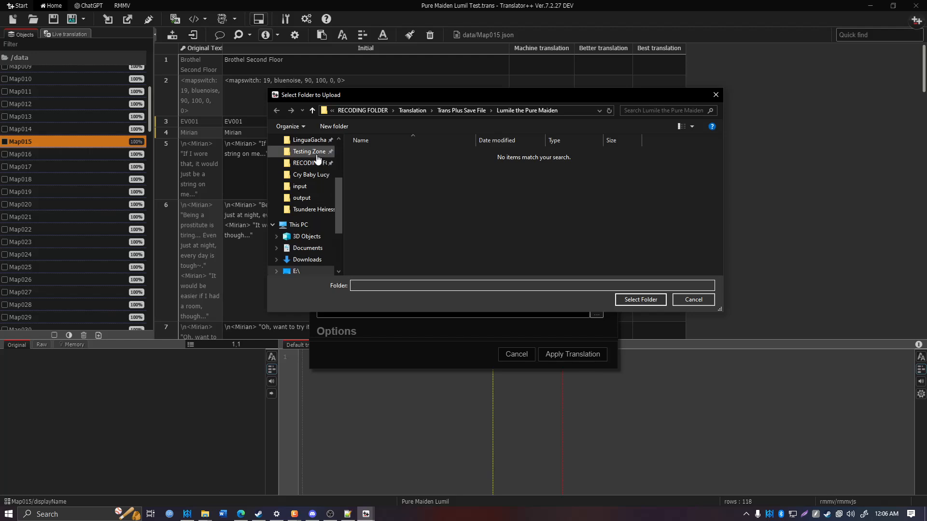
left_click(313, 152)
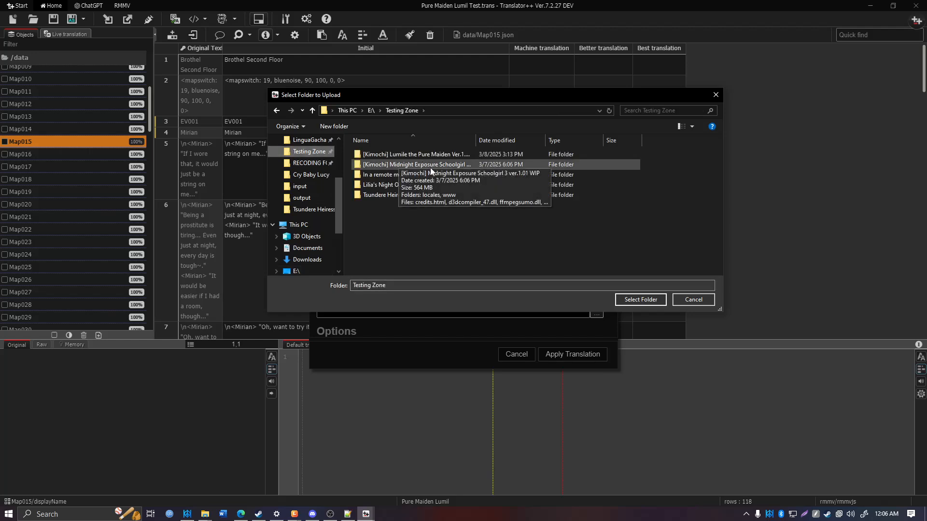
left_click(415, 155)
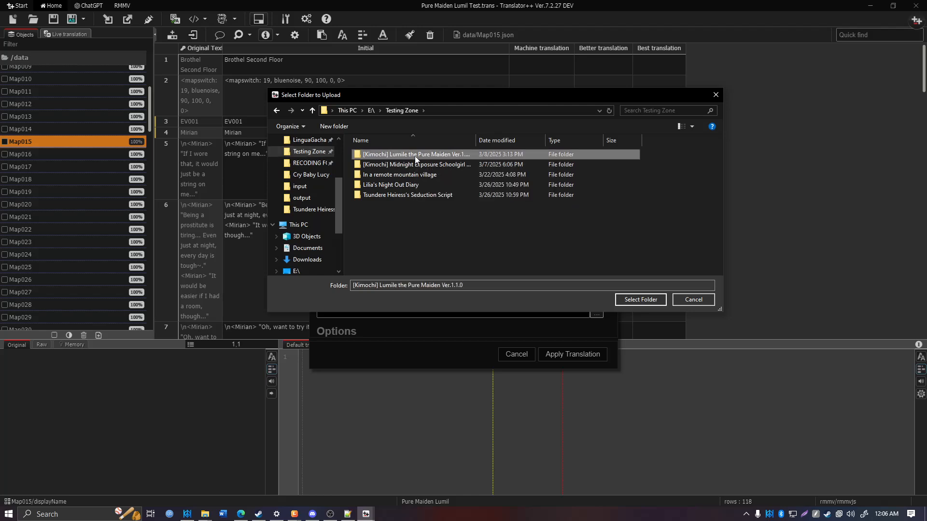
double_click(415, 154)
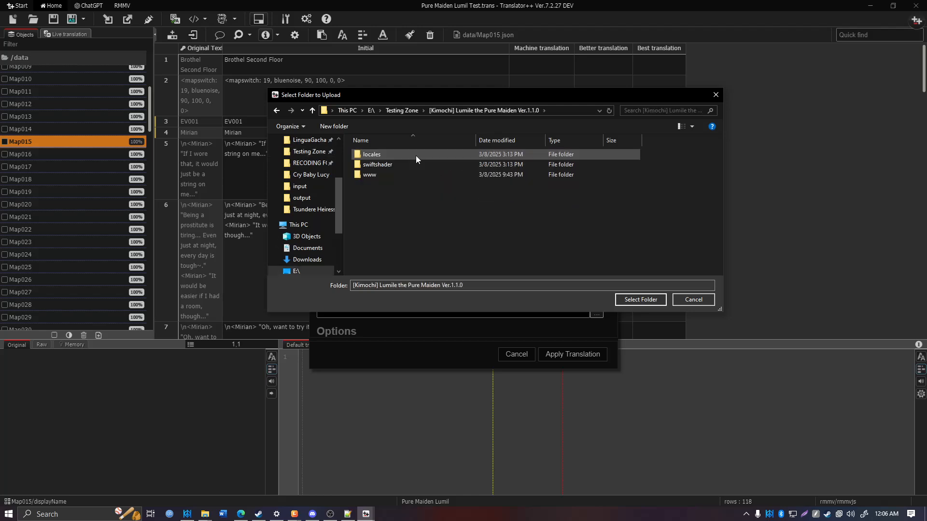
left_click(647, 299)
Set Copy materials to "Do not copy materials, inject translation only", apply the translation and close the finished export log.
scroll(560, 244, "down", 3)
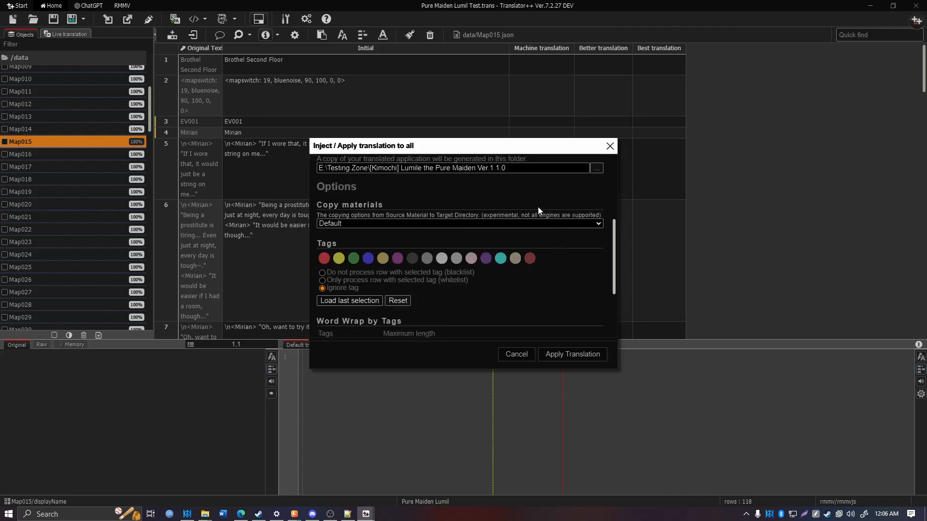
left_click(337, 224)
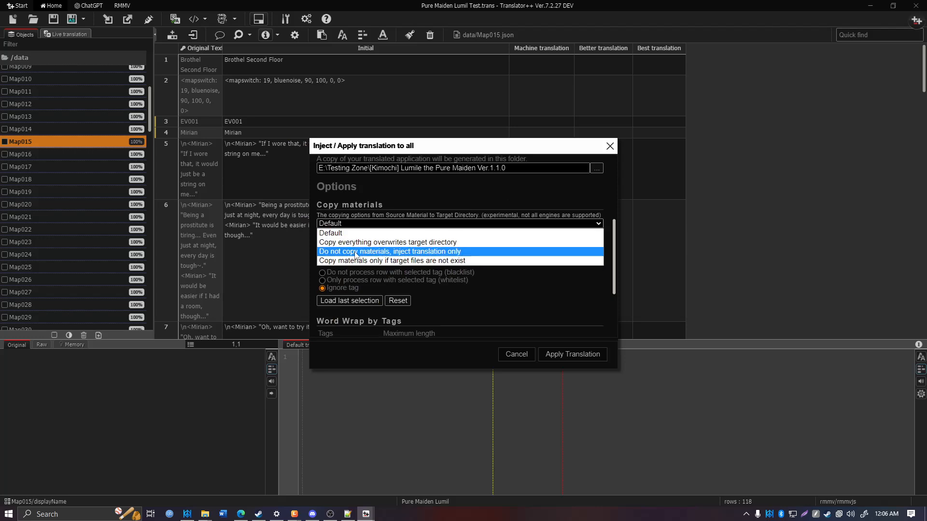
left_click(421, 251)
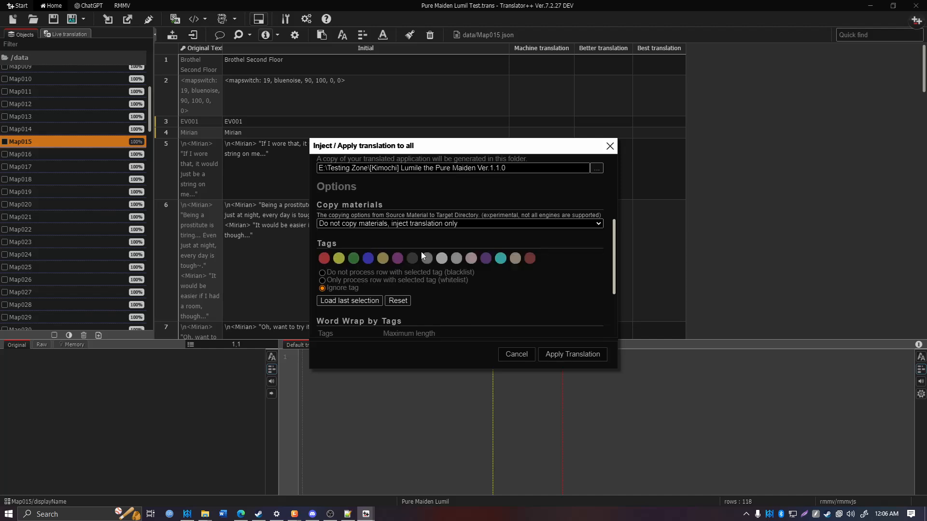
scroll(535, 248, "down", 5)
left_click(601, 358)
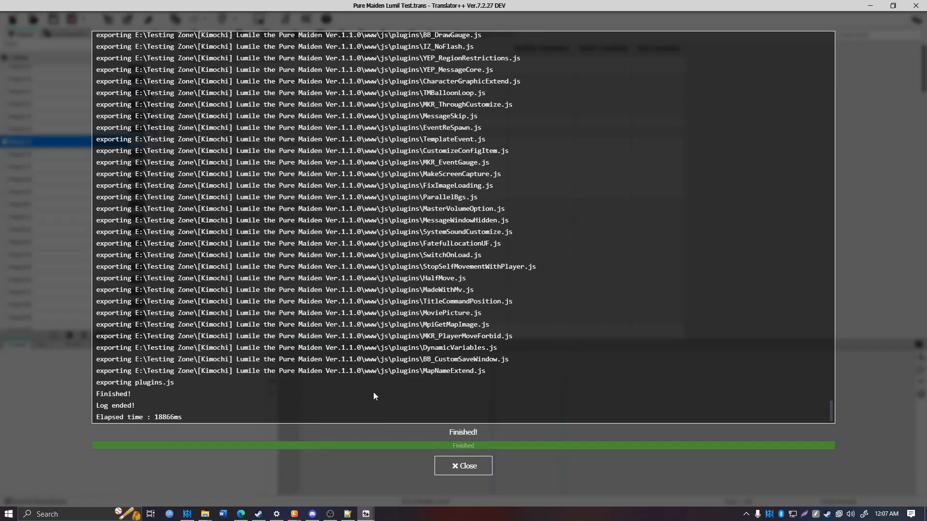
left_click(464, 466)
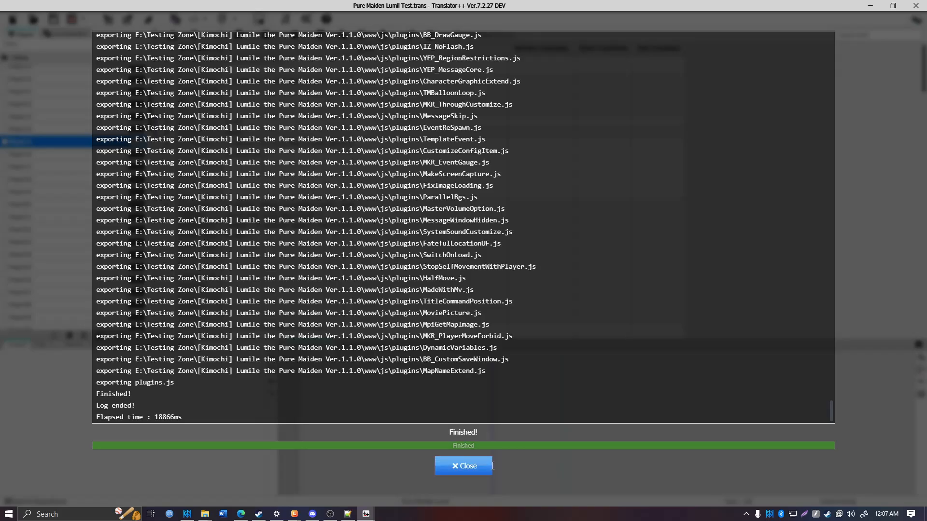
Switch to File Explorer and launch Game.exe from the [Kimochi] Lumile the Pure Maiden Ver.1.1.0 folder in Testing Zone.
mouse_move(204, 514)
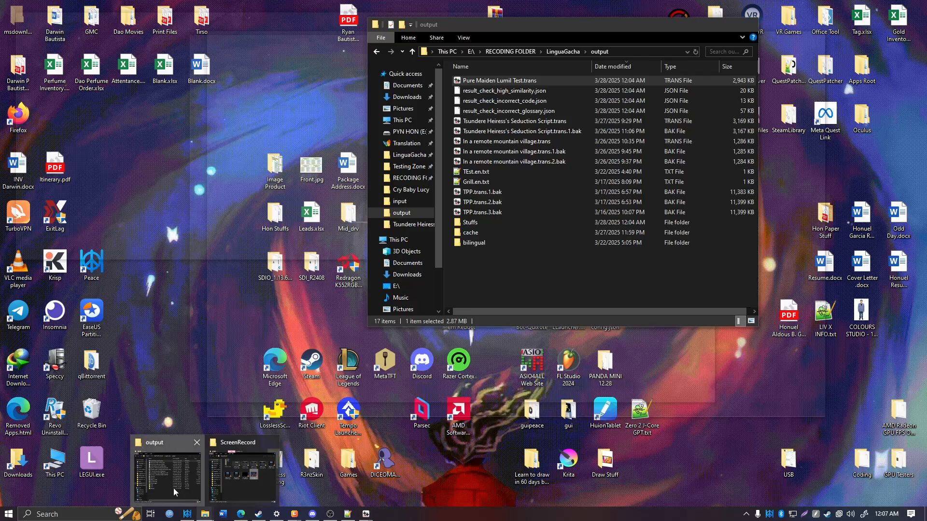
left_click(168, 476)
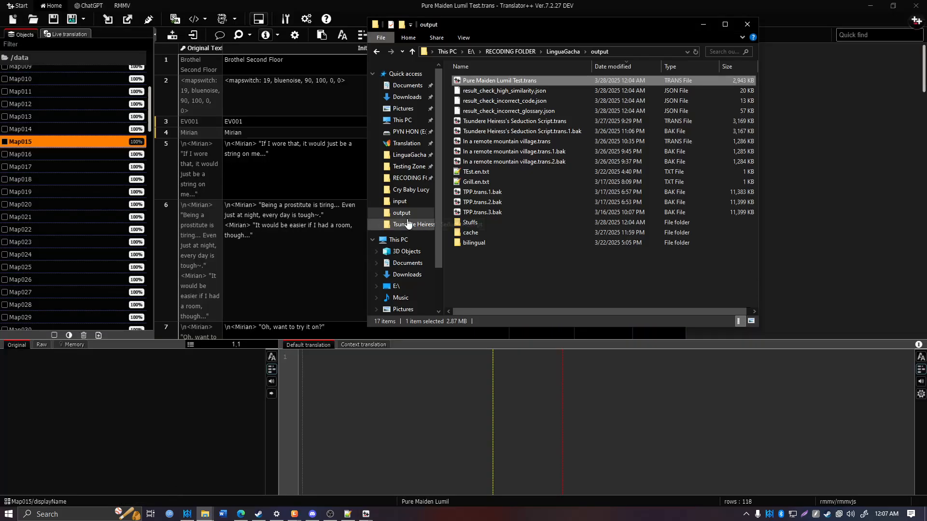
left_click(409, 167)
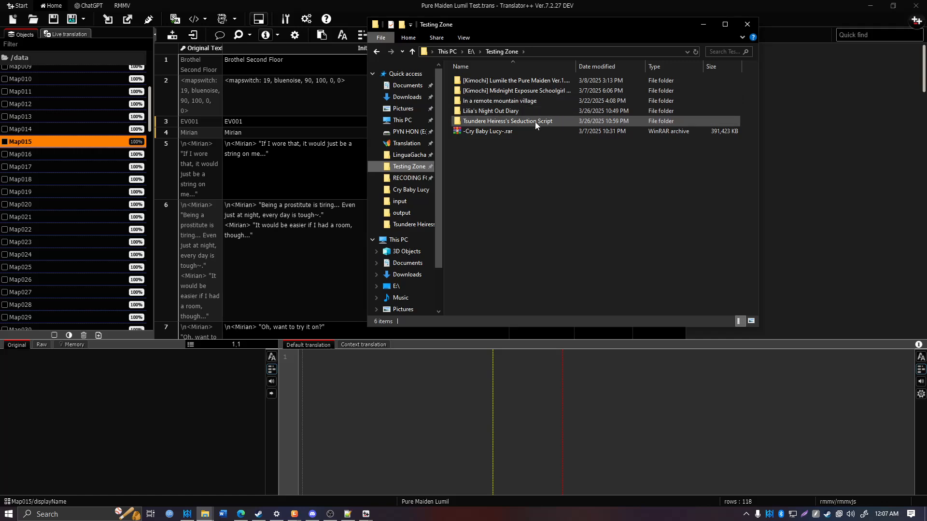
double_click(531, 83)
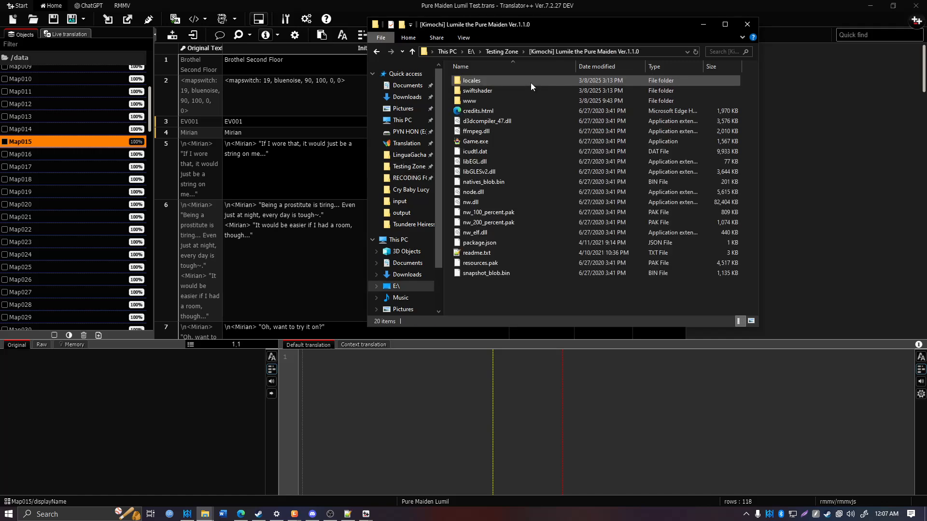
double_click(519, 141)
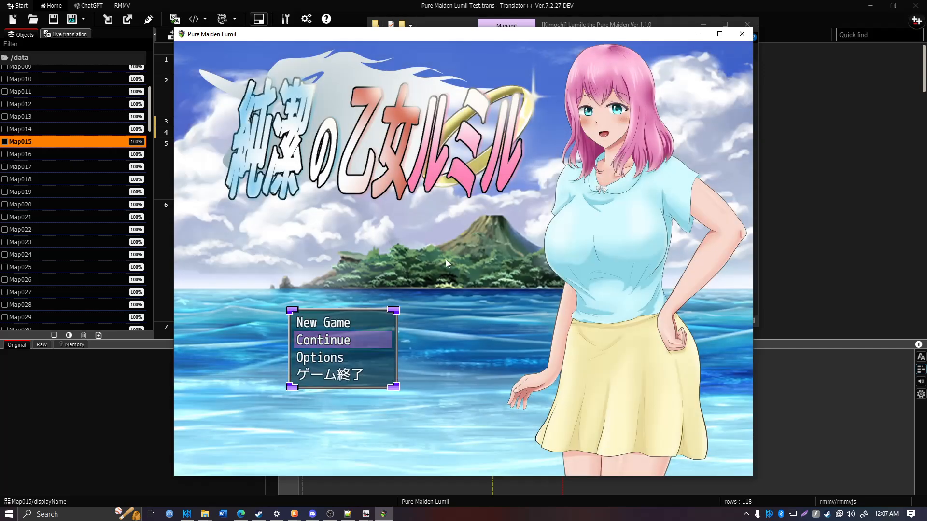
Highlight the untranslated ゲーム終了 entry on the title screen, then start a new game.
left_click(358, 381)
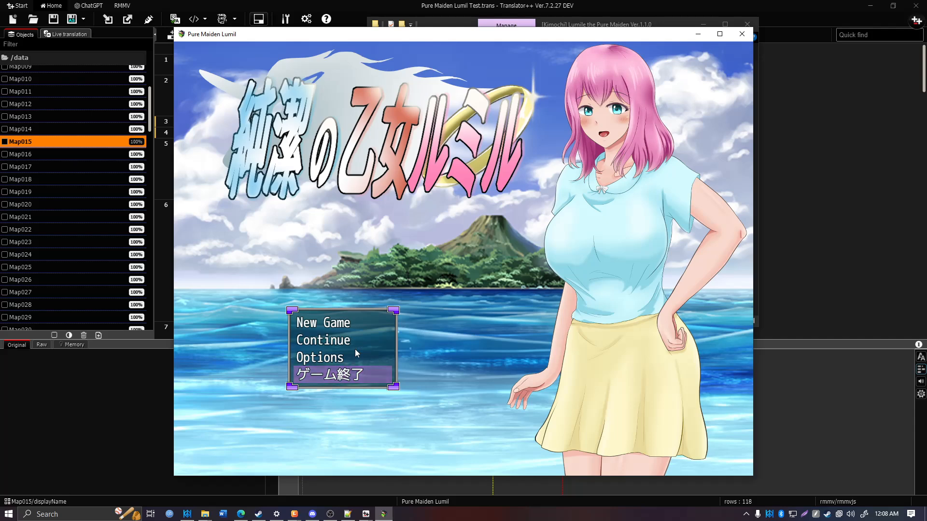
left_click(343, 326)
left_click(343, 326)
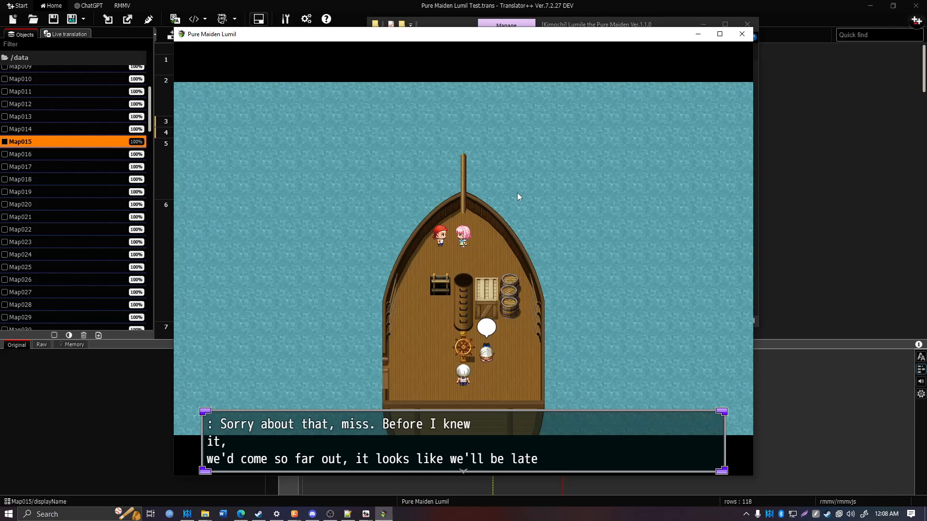
Advance through the opening ship conversation to check the translated dialogue and speaker names in the game.
left_click(517, 193)
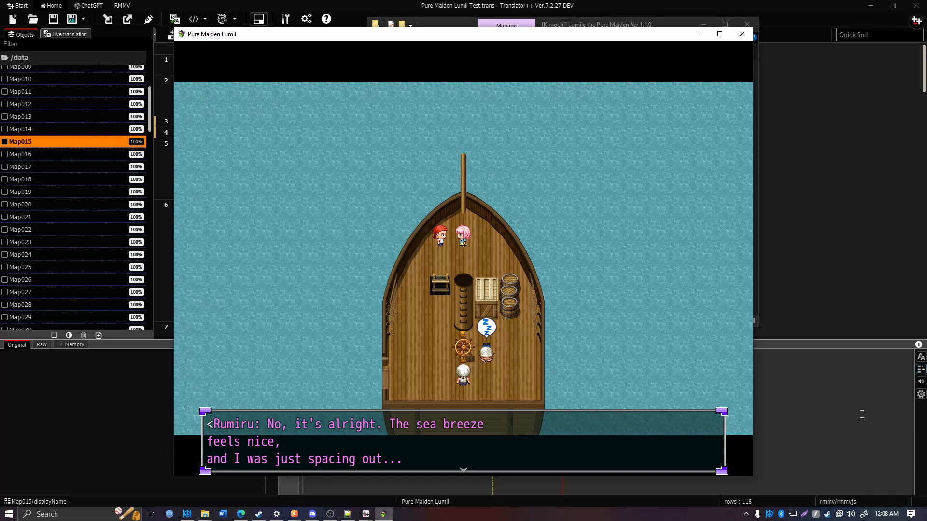
key("Return")
key("Return")
key("Return")
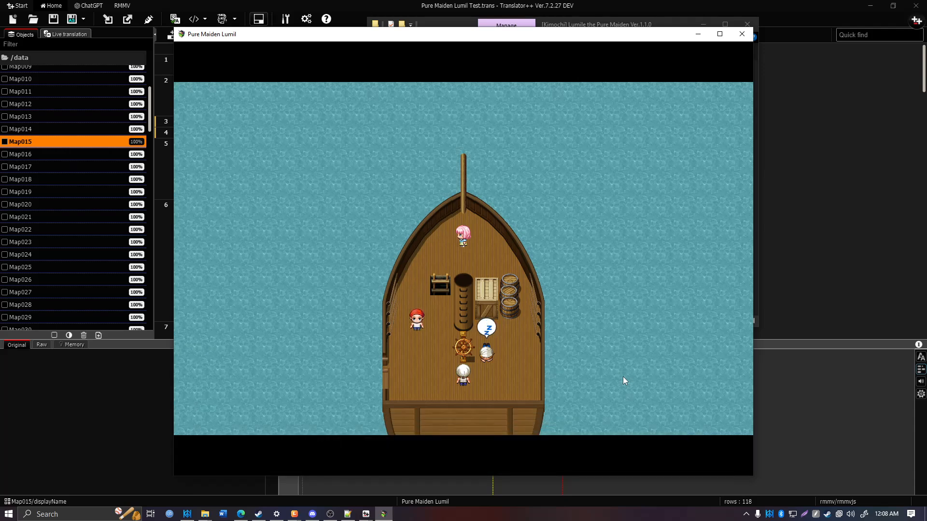
key("Return")
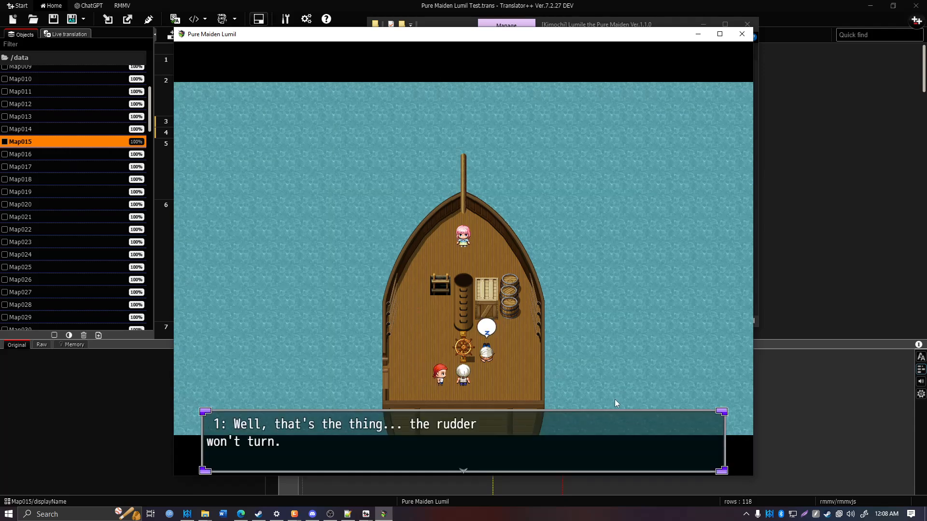
key("Return")
key("Return")
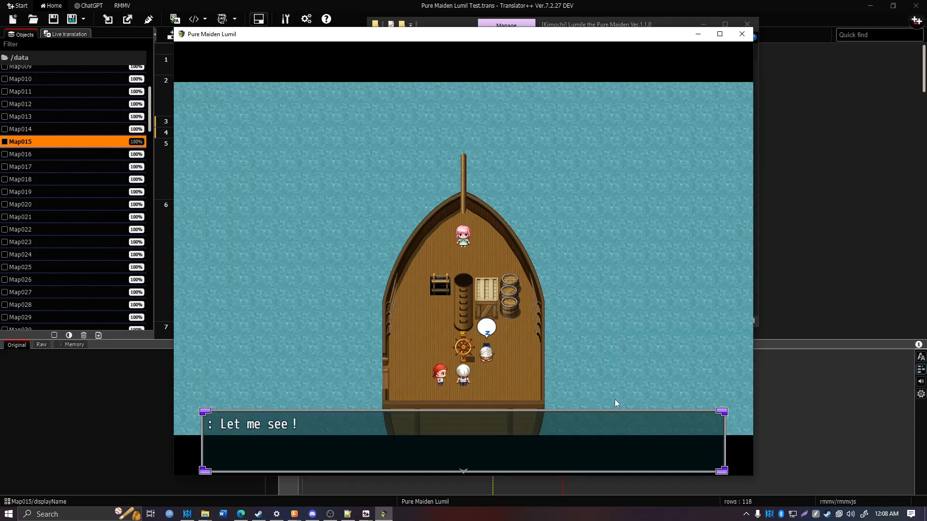
Advance through the rest of the ship voyage scene, where the crew falls asleep, to check its translated dialogue.
key("Return")
key("Return")
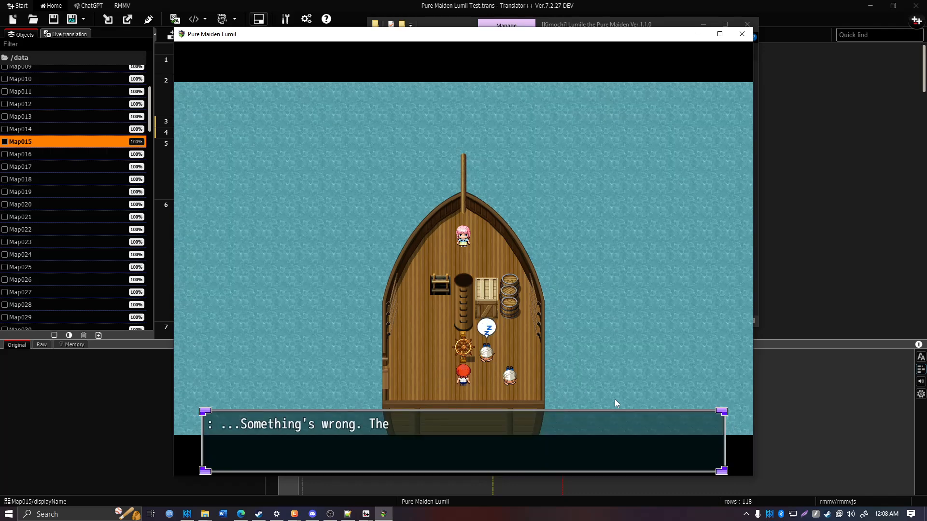
key("Return")
key("Return")
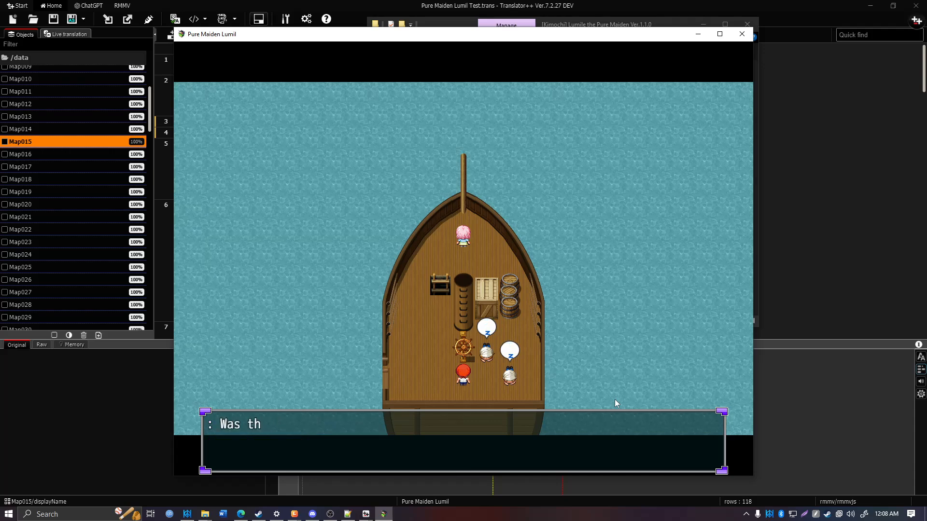
key("Return")
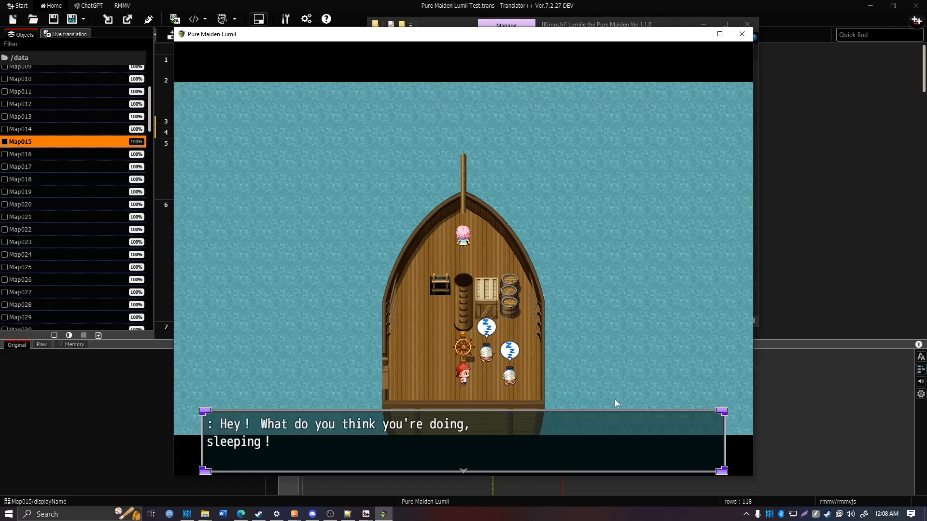
key("Return")
key("Return")
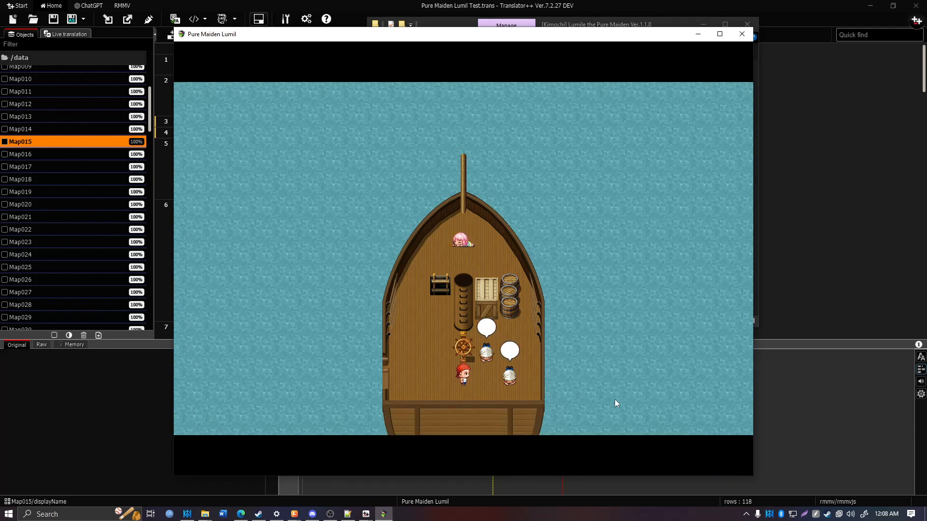
key("Return")
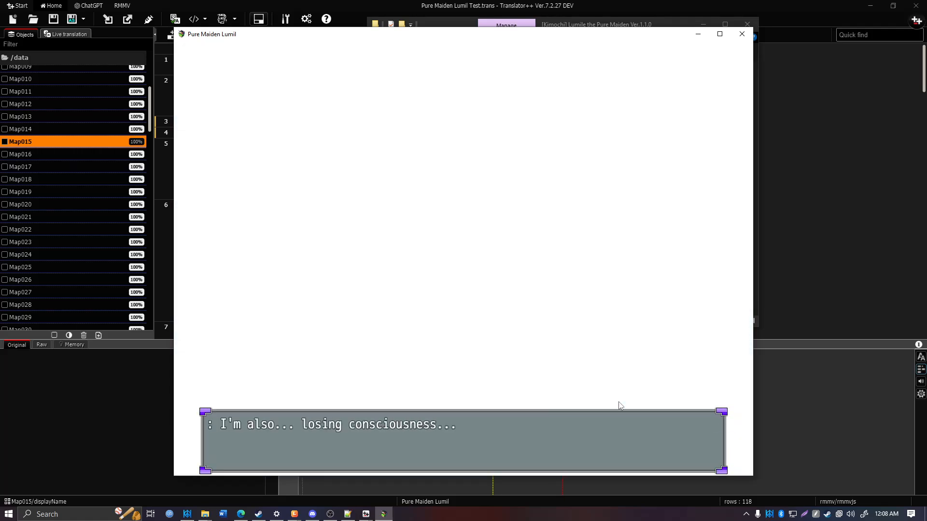
key("Return")
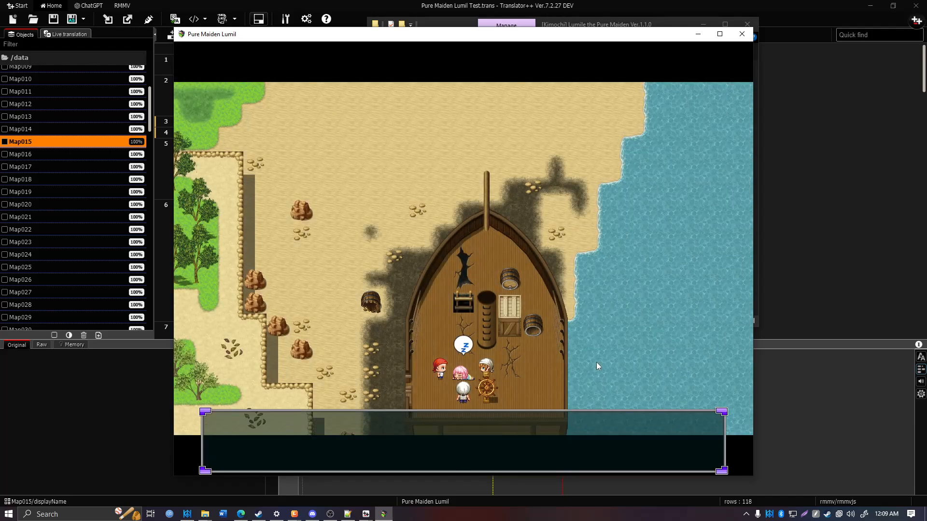
Play the shipwreck scene up to Rumiru waking on the deck, checking the translated lines and name box.
key("Return")
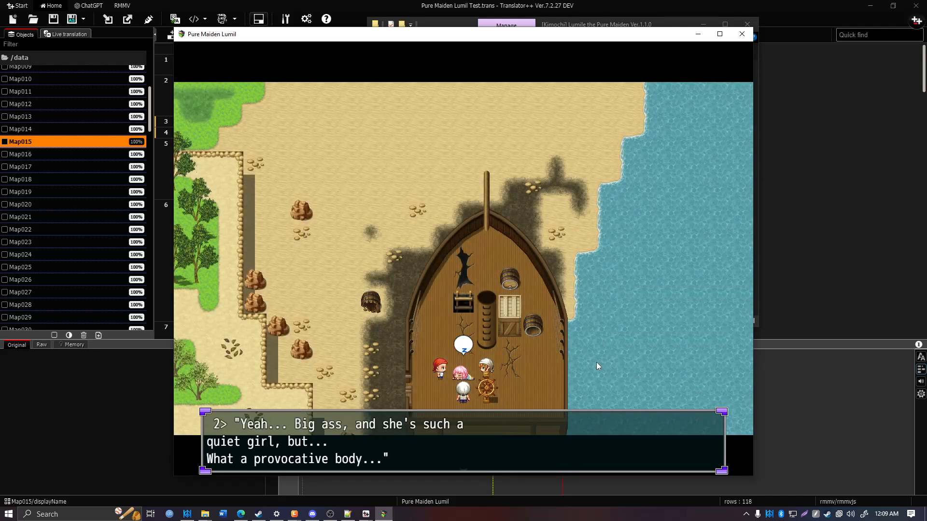
key("Return")
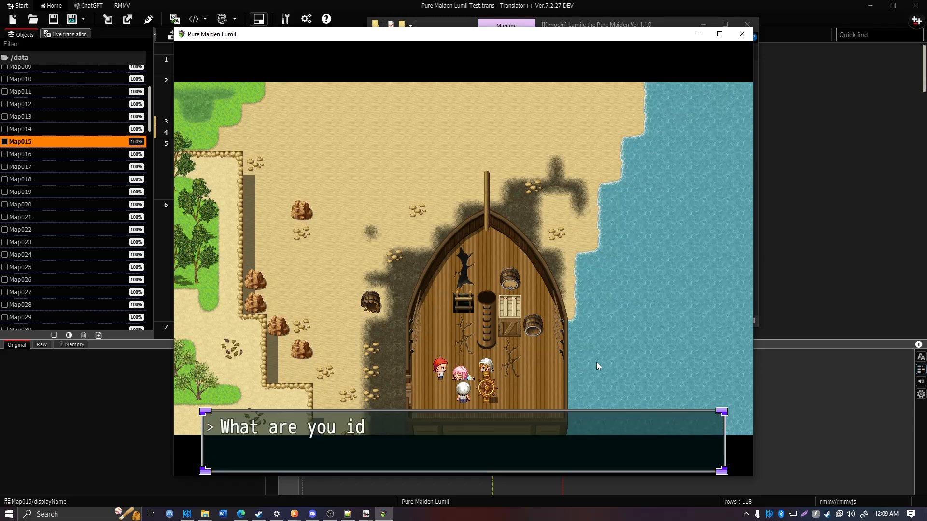
key("Return")
key("Return")
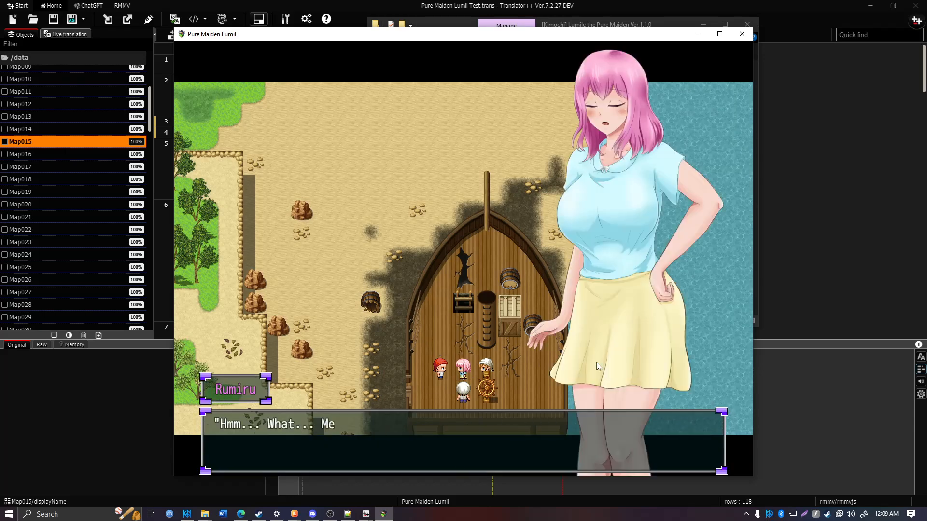
key("Return")
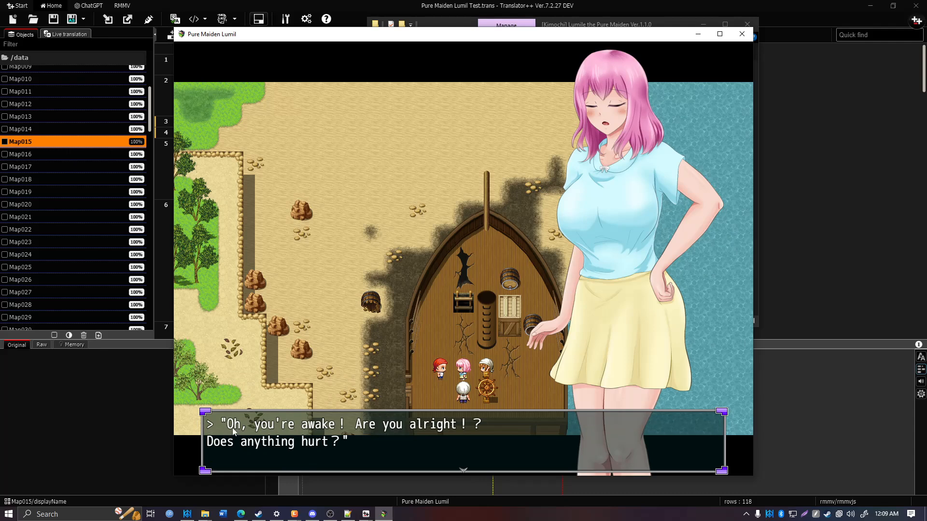
Advance the crew's conversation with Rumiru about the crash on the island, examining how speaker prefixes and line breaks appear.
left_click(211, 411)
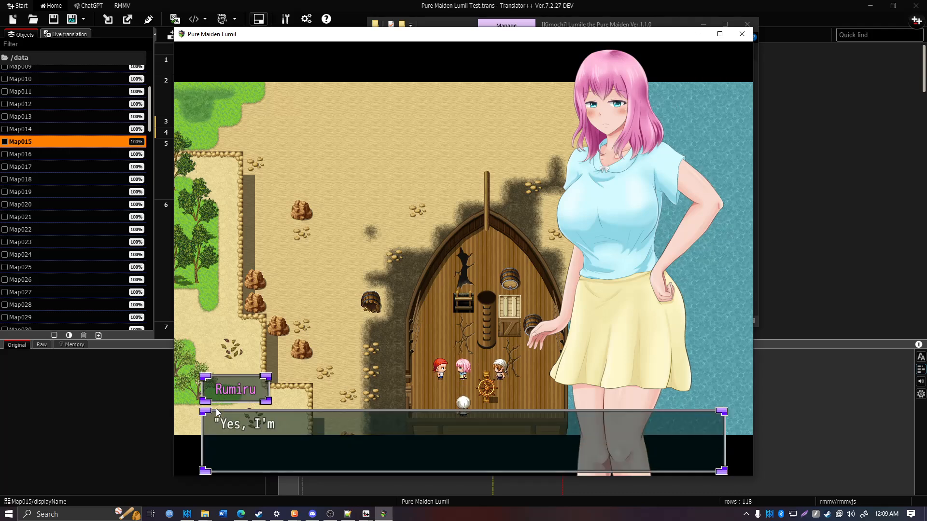
left_click(229, 411)
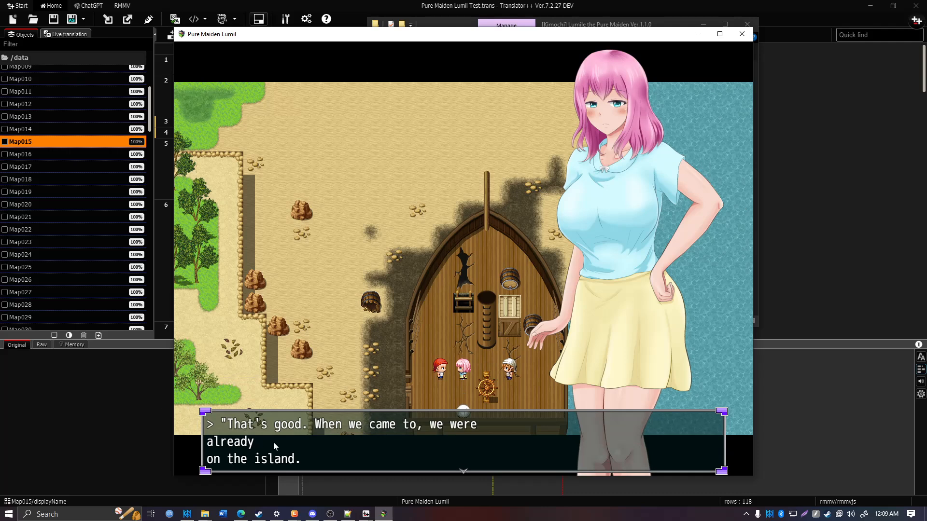
left_click(370, 366)
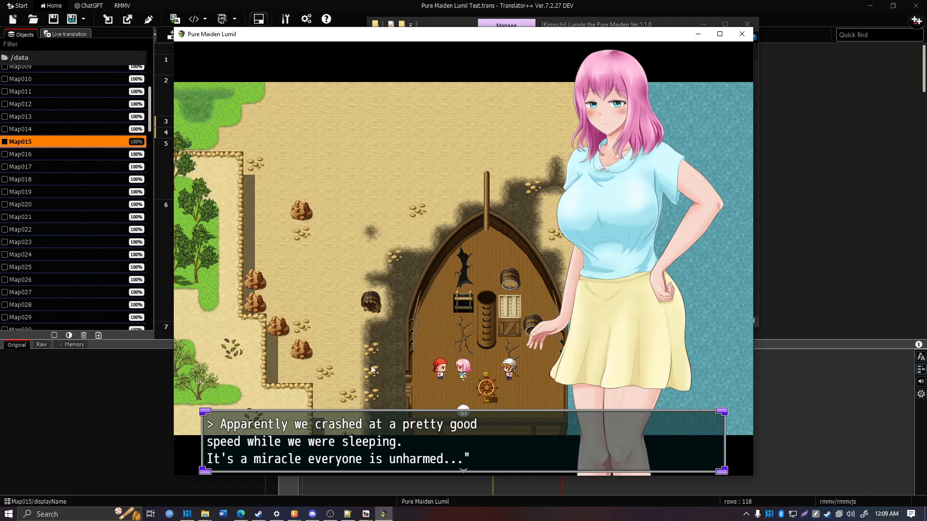
left_click(449, 369)
left_click(448, 369)
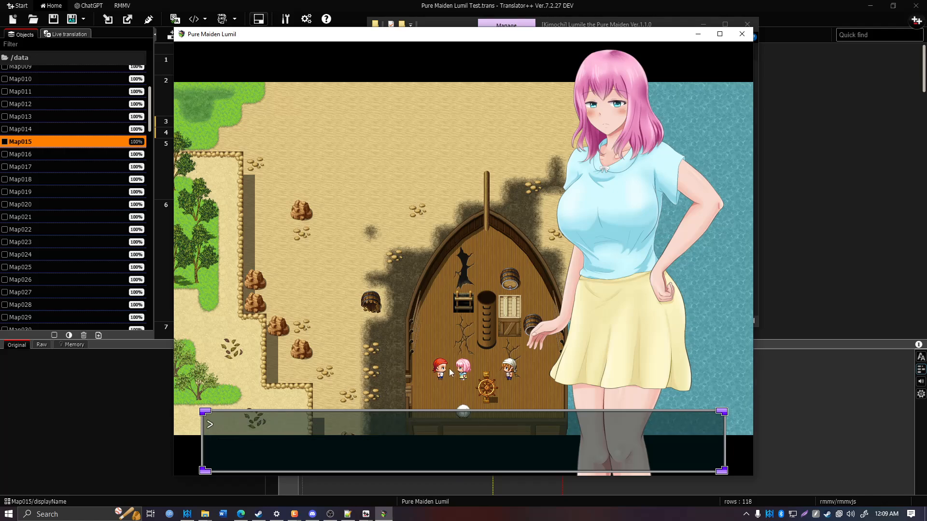
left_click(449, 368)
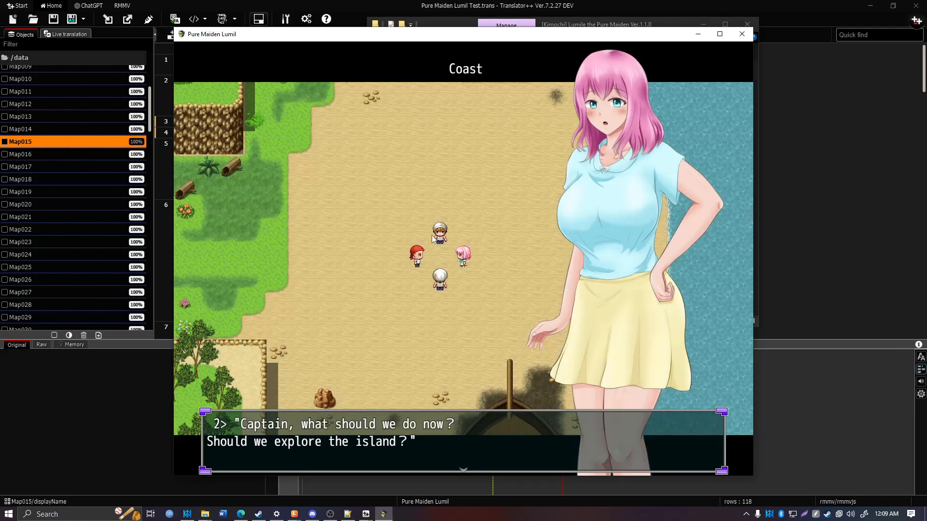
Advance through the Coast conversation about exploring the island to check its translated dialogue.
left_click(452, 381)
left_click(454, 401)
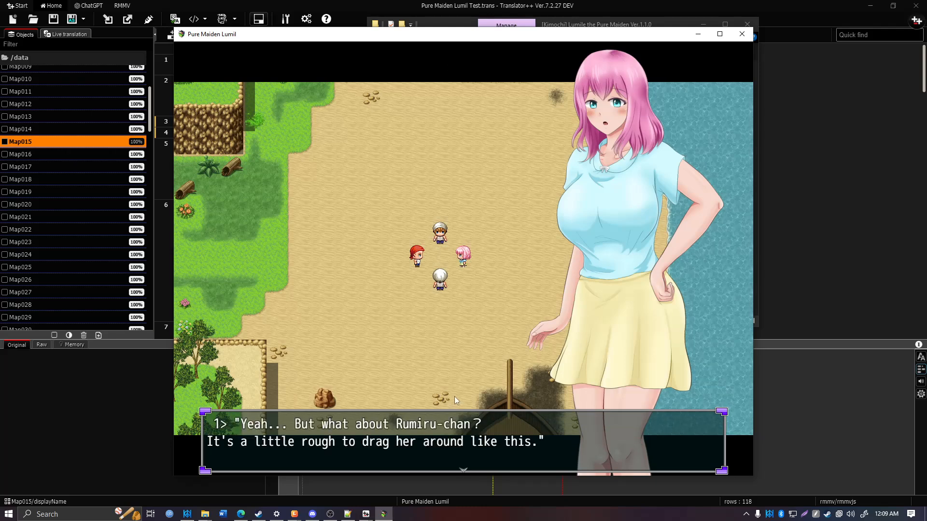
left_click(454, 395)
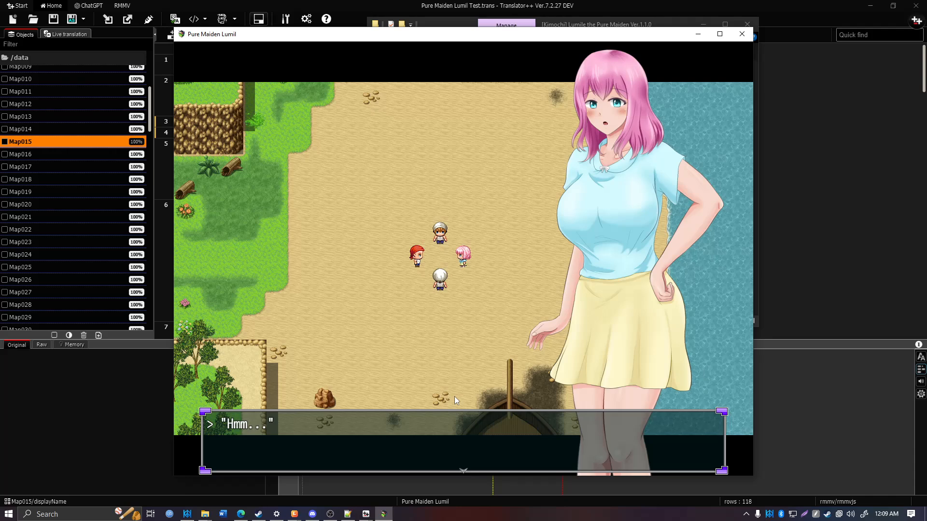
left_click(453, 399)
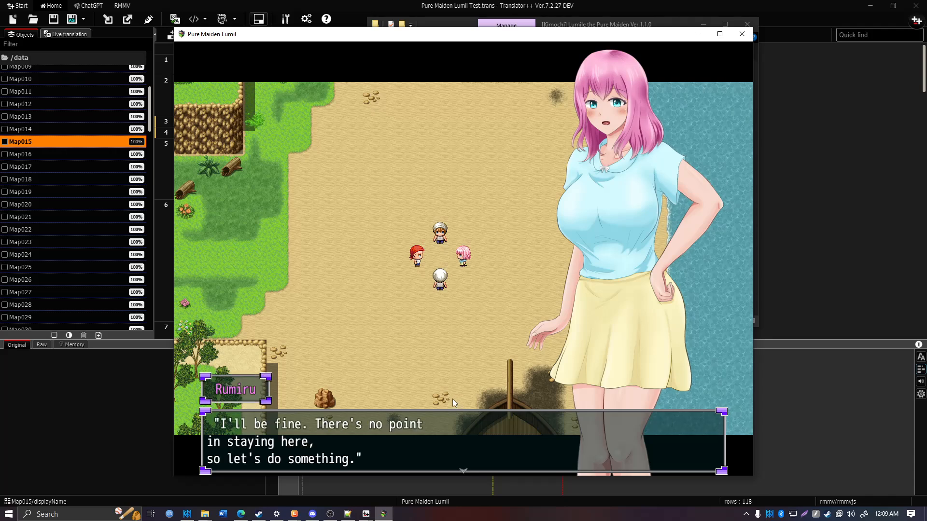
left_click(452, 398)
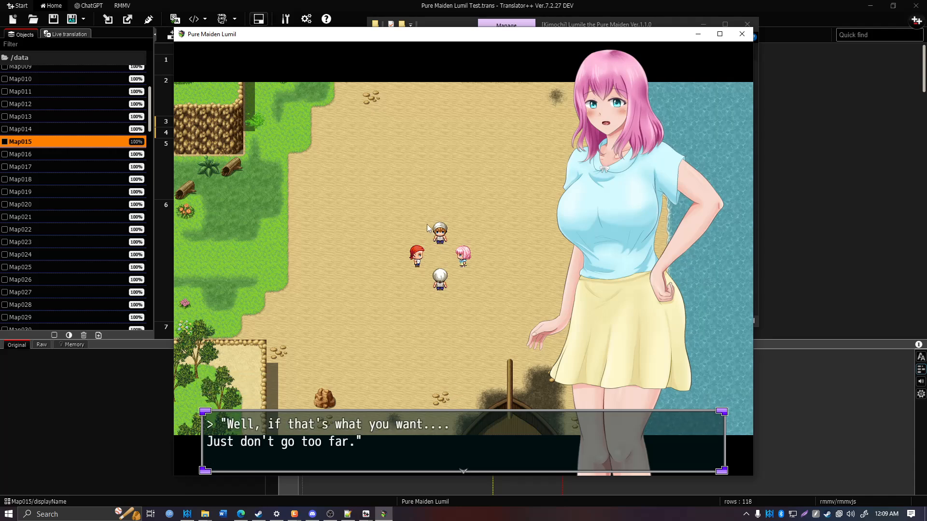
left_click(390, 180)
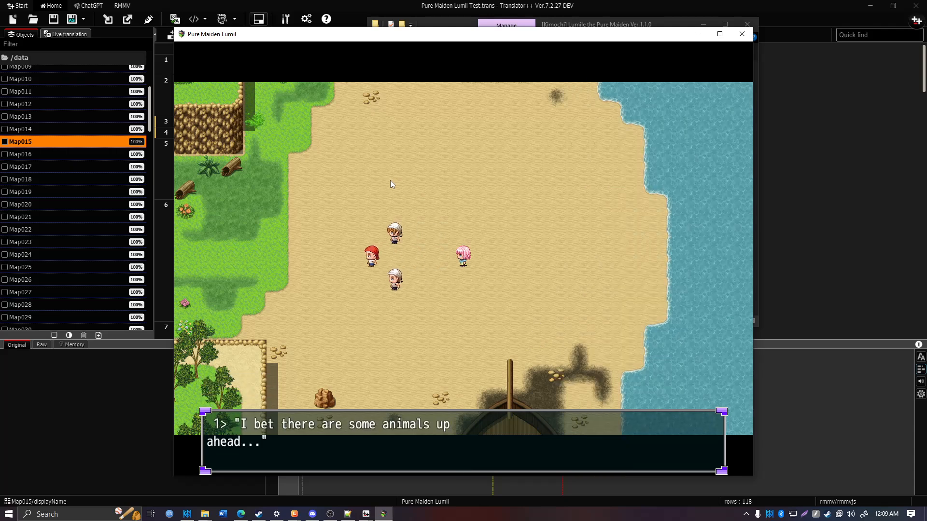
left_click(398, 273)
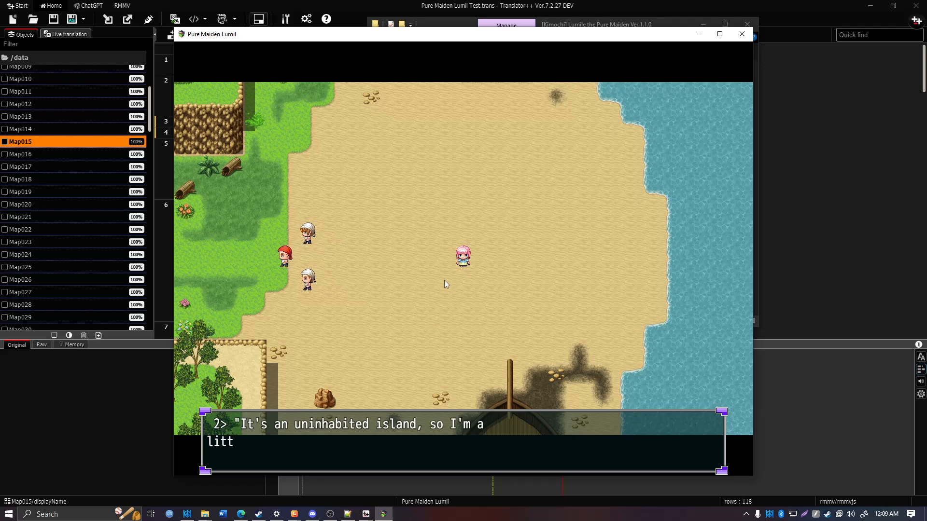
Close the Pure Maiden Lumil game and minimise the OBS window to return to the game folder and translation project.
left_click(660, 174)
left_click(742, 34)
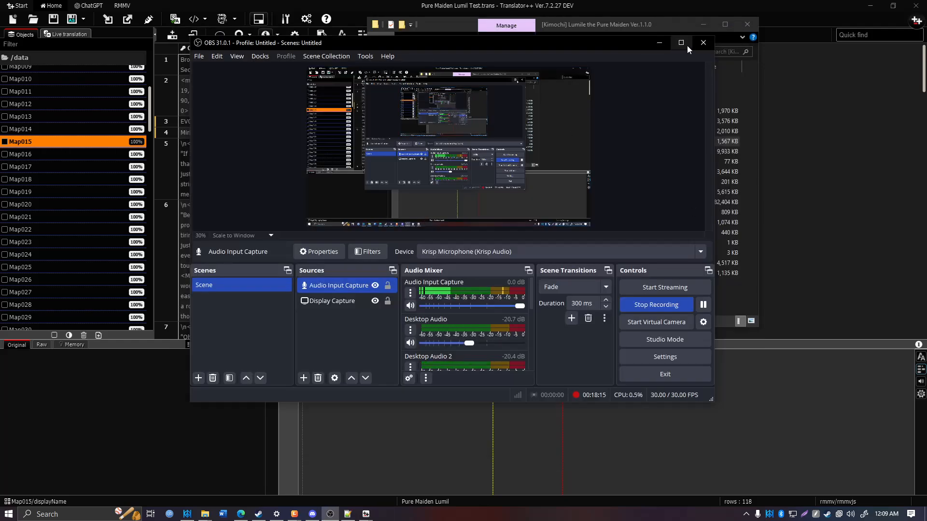
left_click(661, 42)
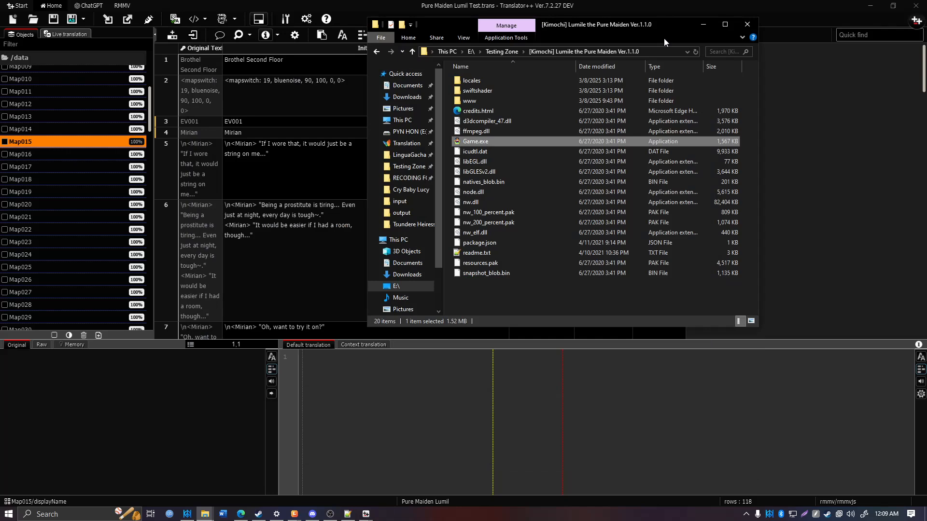